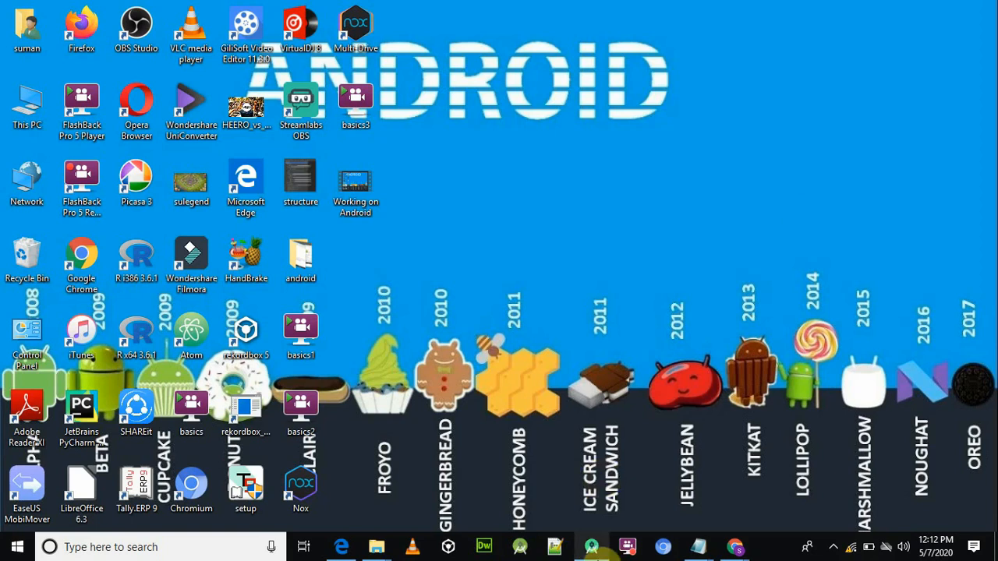
Switch to Android Studio and open the AVD Manager to list the existing virtual devices
{"action": "left_click", "coordinate": [591, 547]}
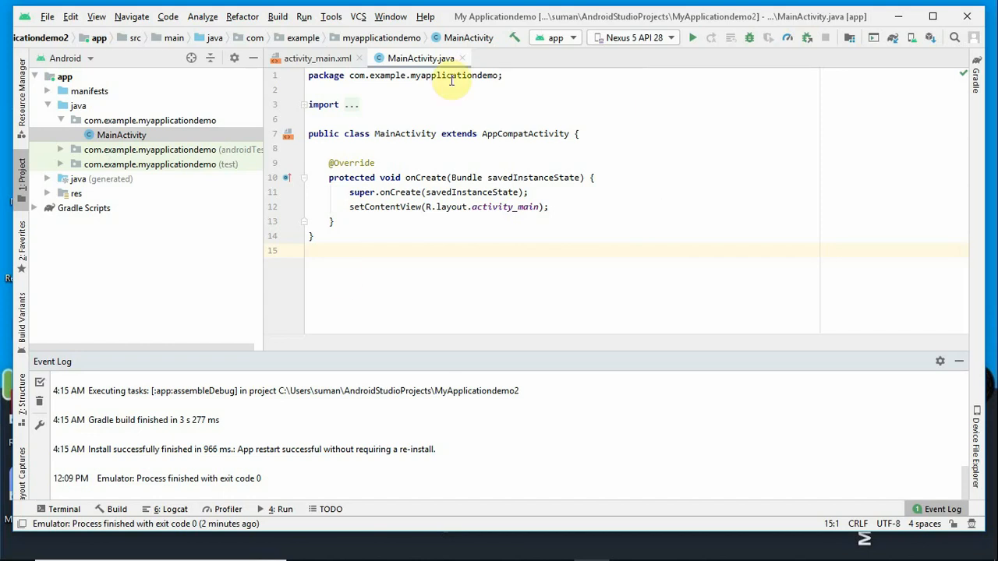
{"action": "left_click", "coordinate": [912, 40]}
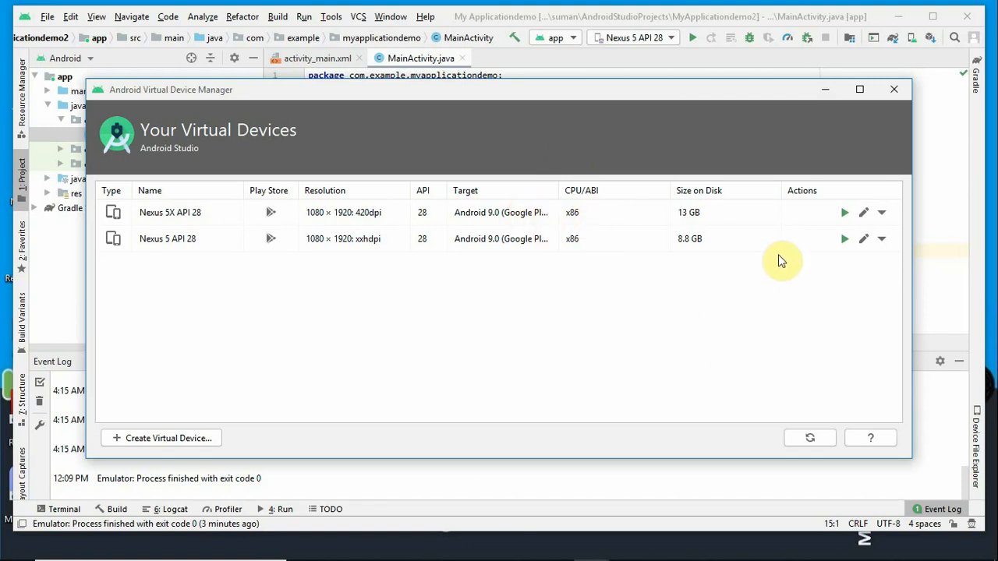
{"action": "left_click", "coordinate": [204, 438]}
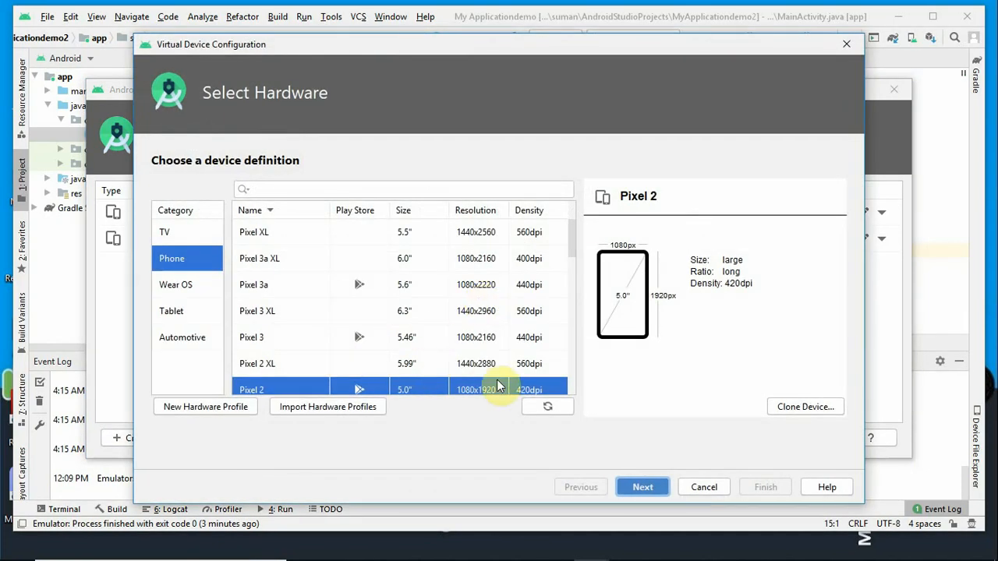
{"action": "left_click", "coordinate": [640, 484]}
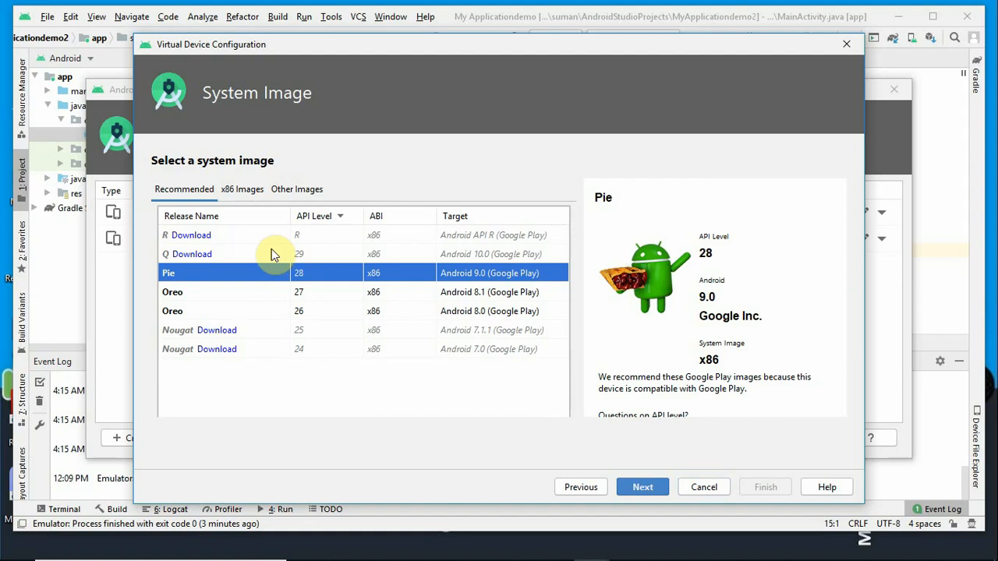
{"action": "left_click", "coordinate": [226, 330]}
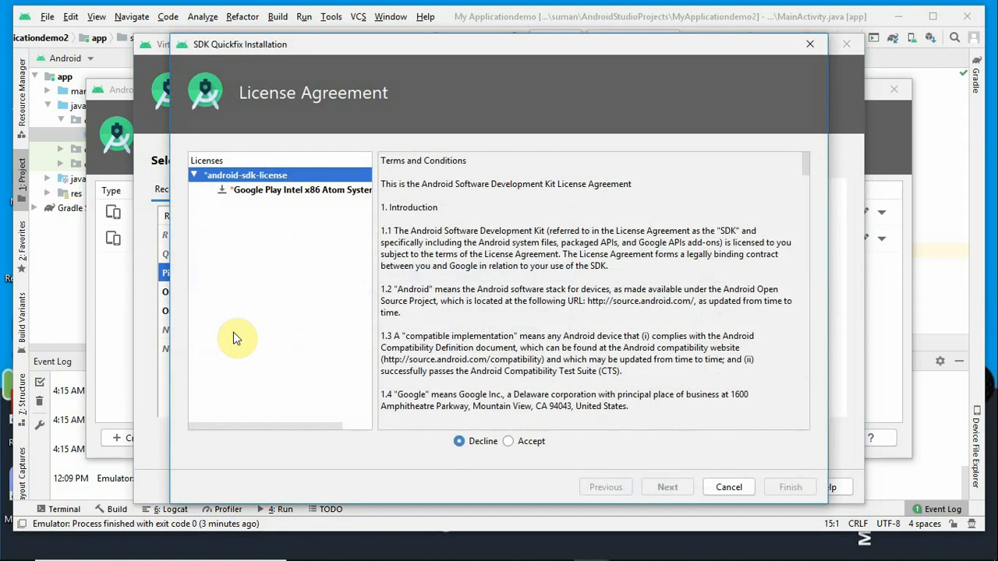
{"action": "left_click", "coordinate": [731, 494]}
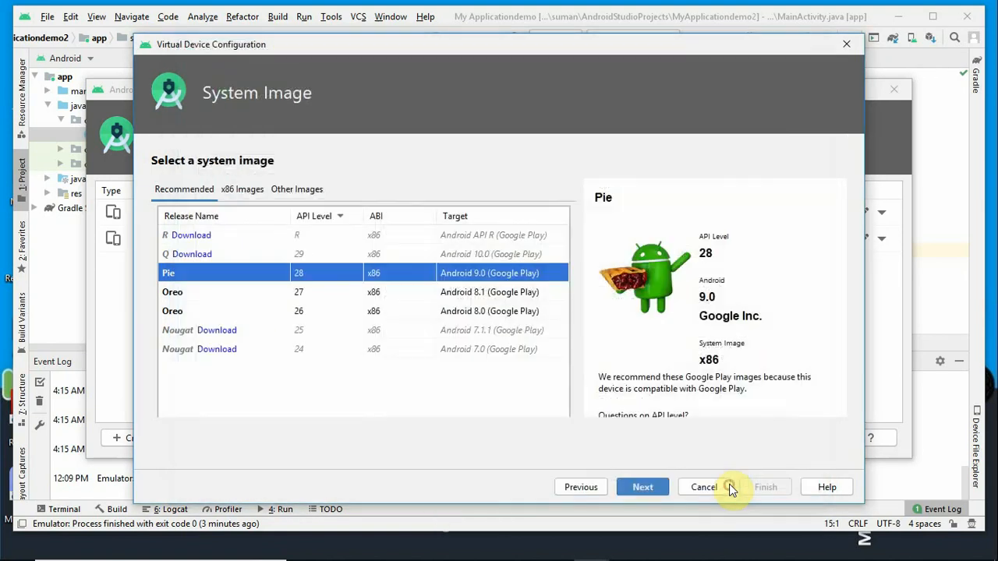
{"action": "left_click", "coordinate": [586, 489]}
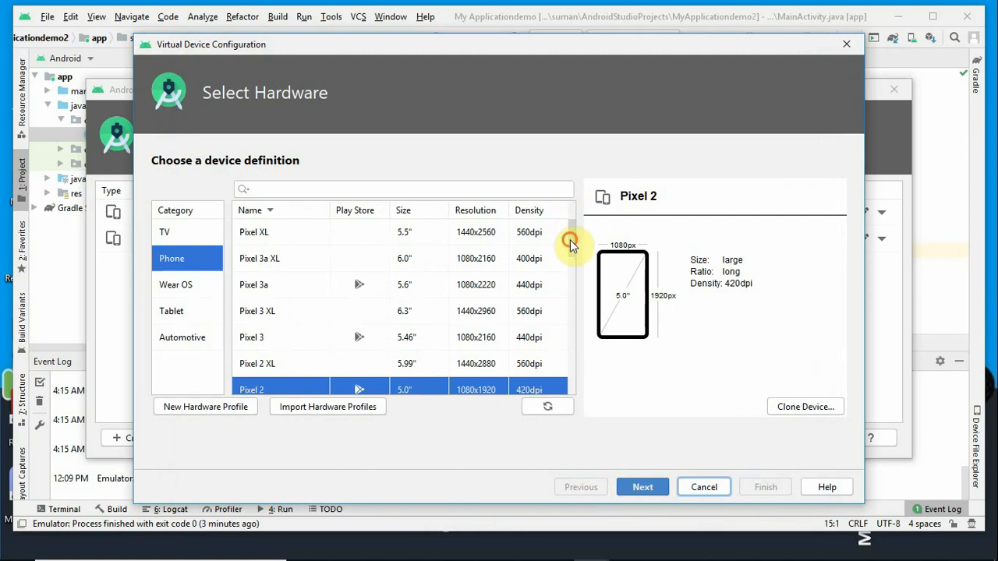
{"action": "left_click_drag", "start_coordinate": [570, 244], "coordinate": [574, 289]}
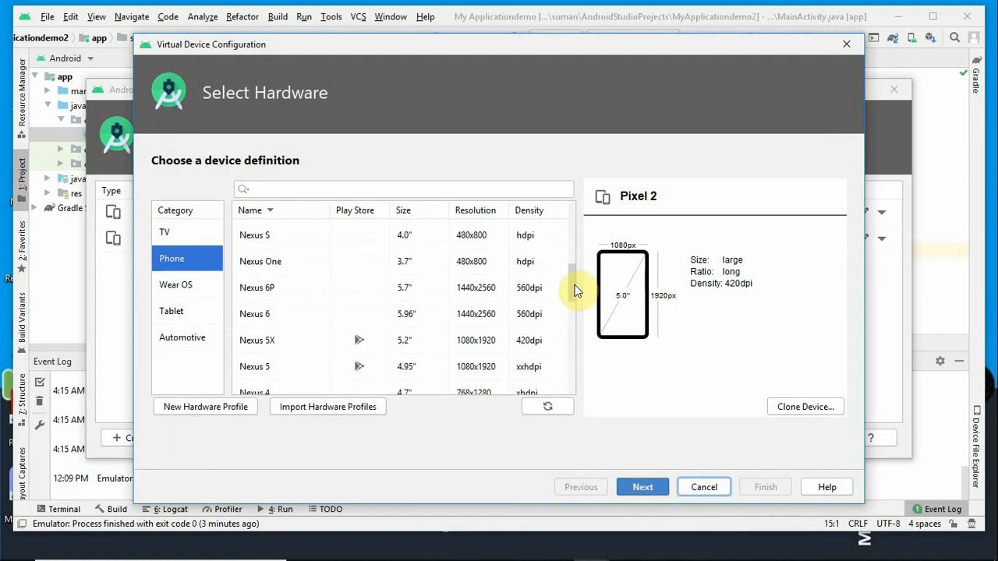
{"action": "left_click", "coordinate": [260, 264]}
{"action": "left_click", "coordinate": [625, 485]}
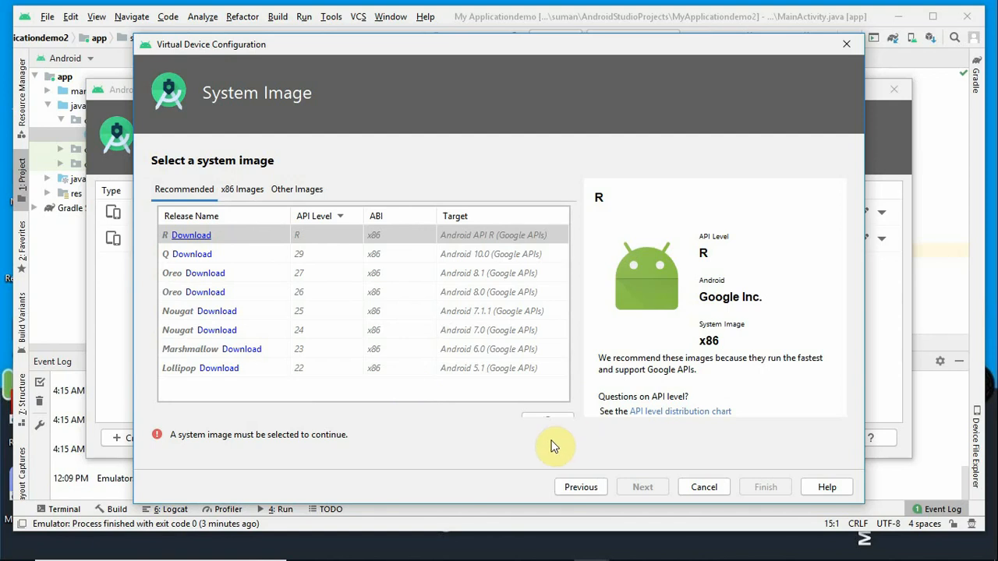
{"action": "left_click", "coordinate": [584, 487]}
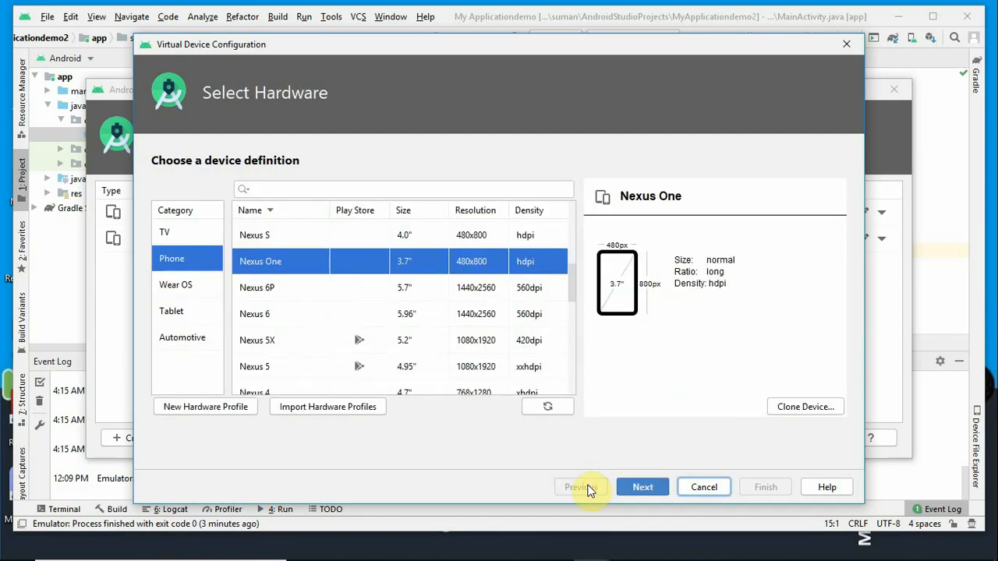
{"action": "left_click", "coordinate": [846, 44]}
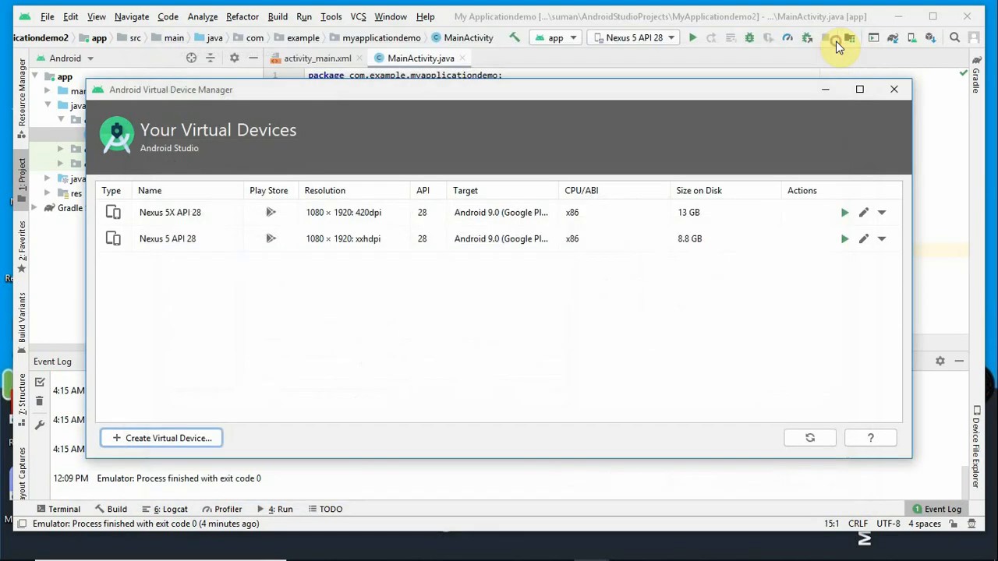
Delete the Nexus 5X API 28 virtual device
{"action": "left_click", "coordinate": [475, 217]}
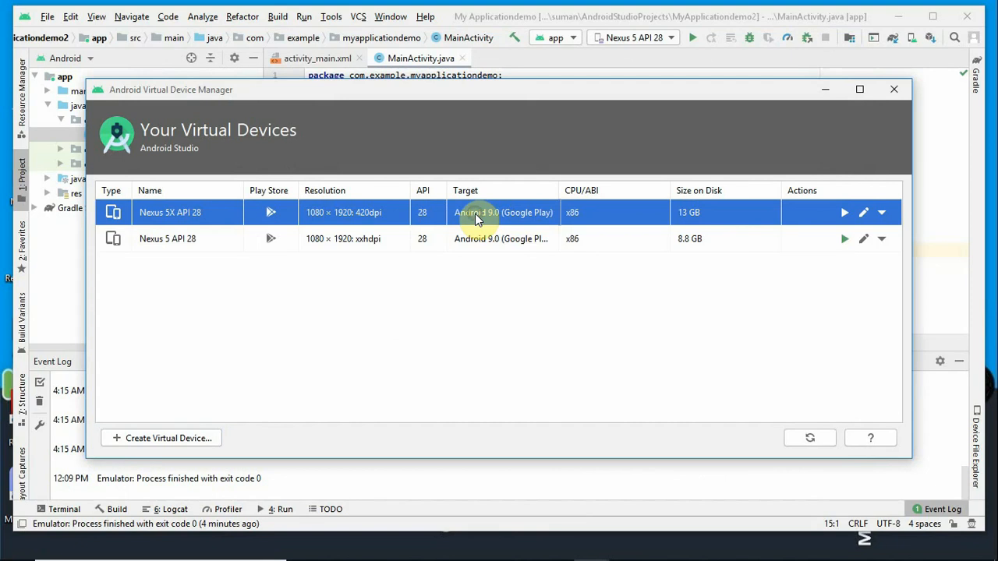
{"action": "right_click", "coordinate": [477, 219]}
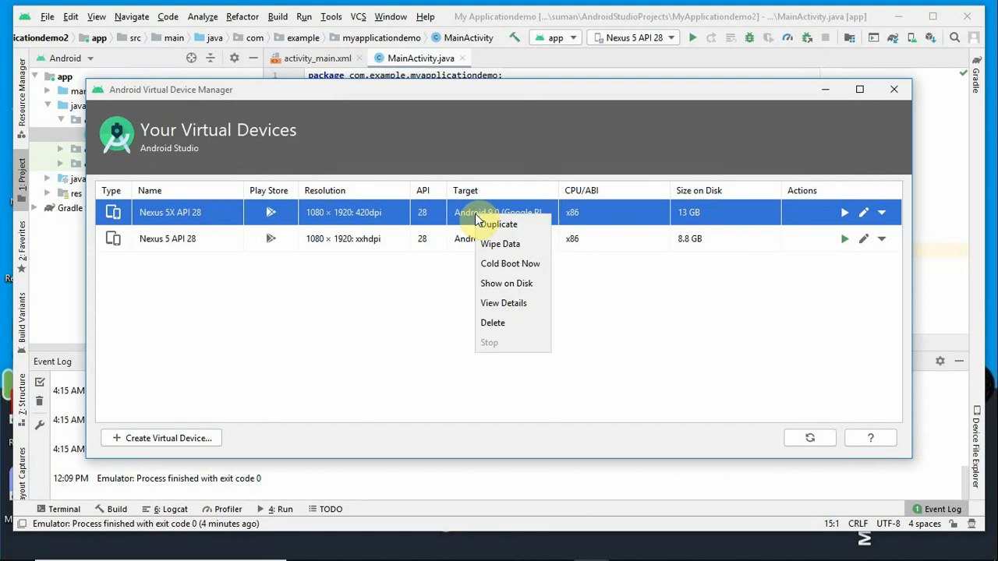
{"action": "left_click", "coordinate": [372, 277]}
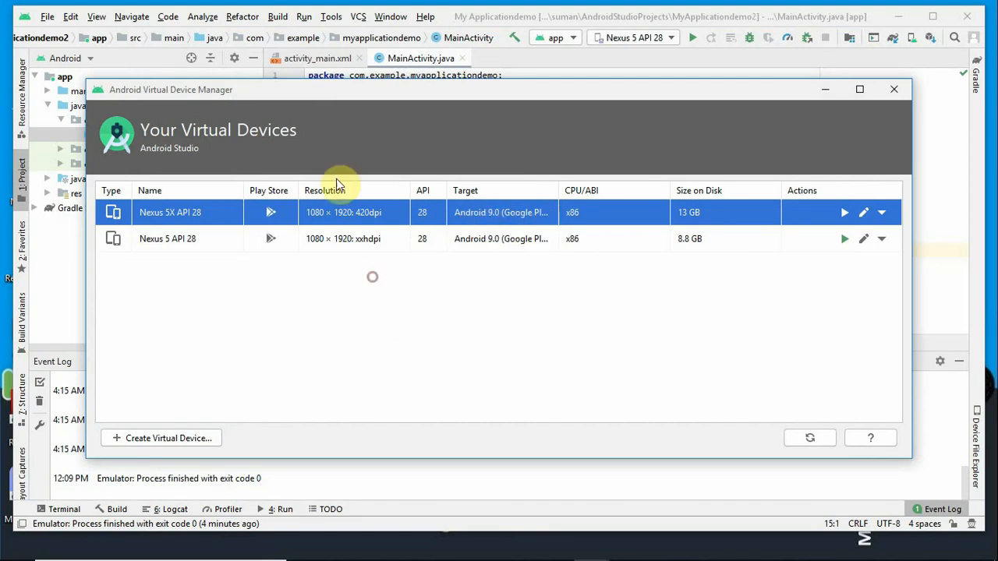
{"action": "right_click", "coordinate": [374, 217]}
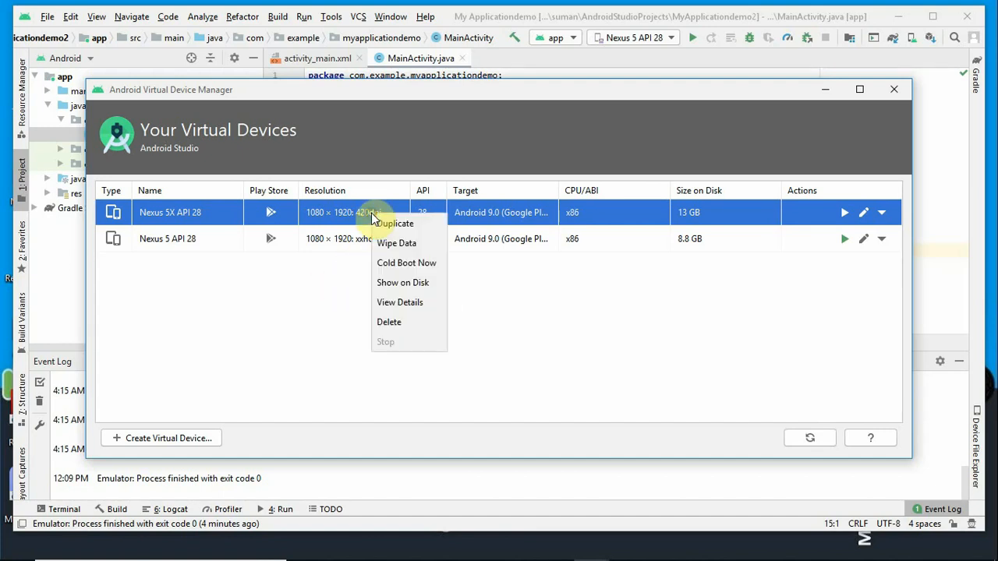
{"action": "left_click", "coordinate": [407, 323]}
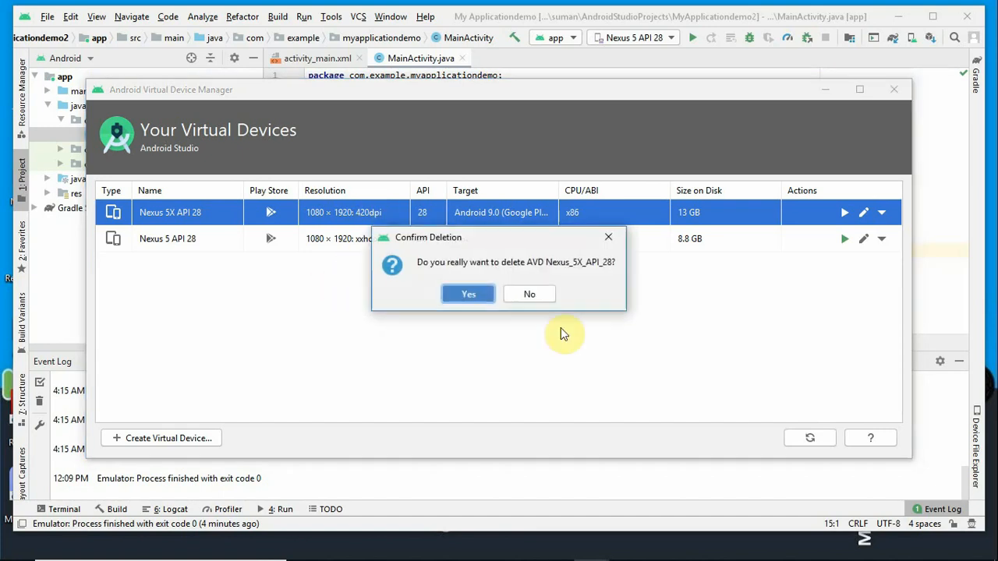
{"action": "left_click", "coordinate": [469, 296]}
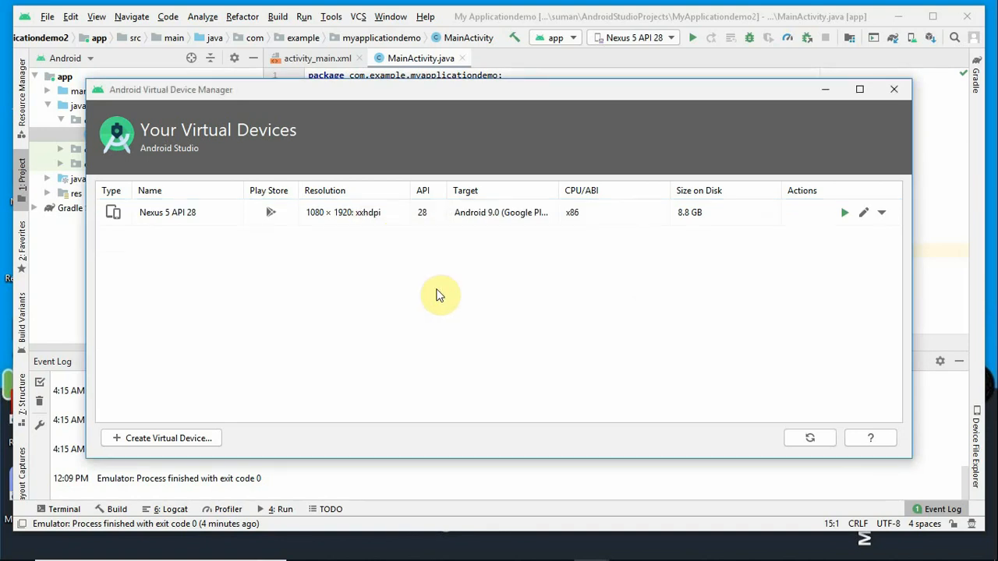
Delete the Nexus 5 API 28 virtual device and close the AVD Manager
{"action": "right_click", "coordinate": [361, 212]}
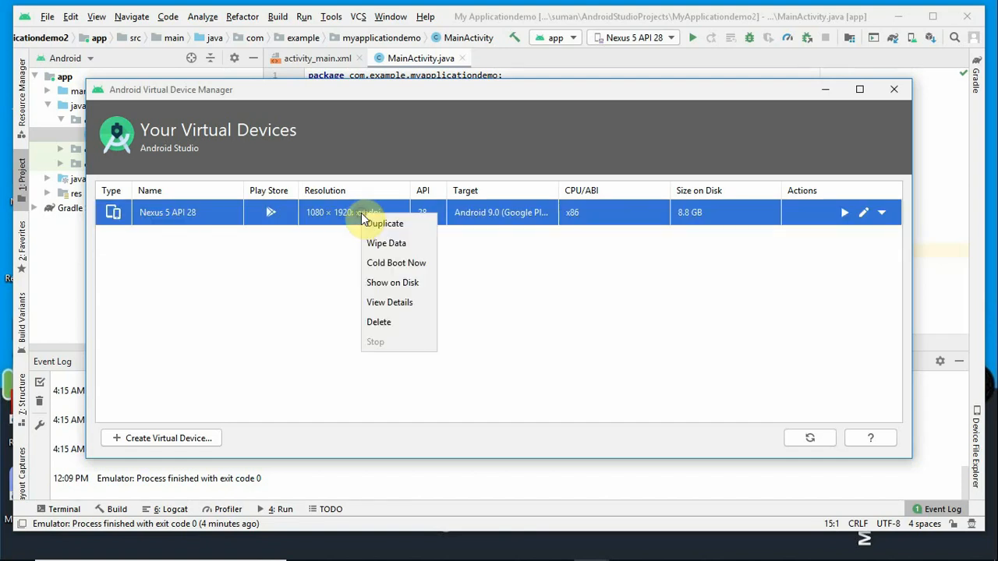
{"action": "left_click", "coordinate": [377, 312]}
{"action": "left_click", "coordinate": [469, 293]}
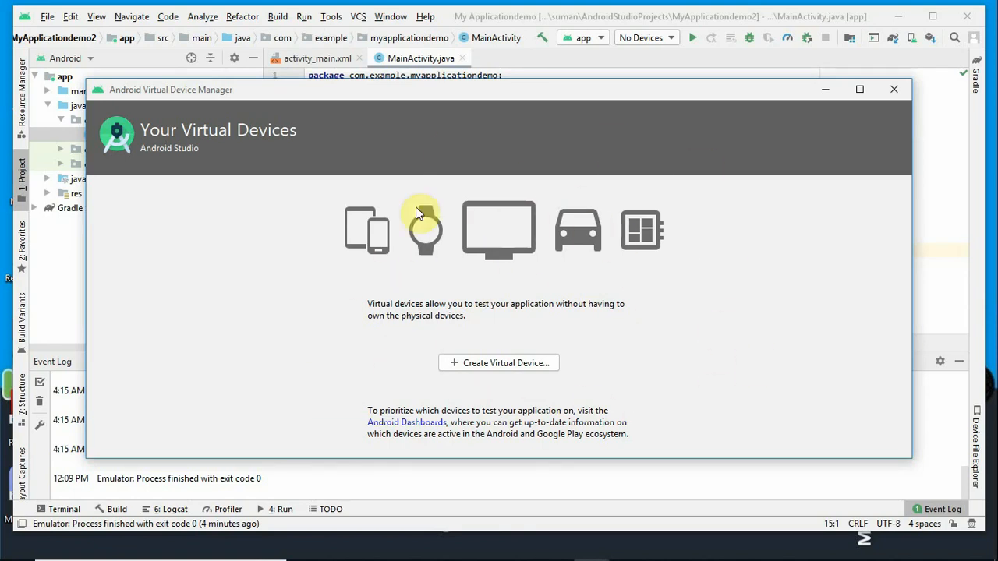
{"action": "left_click", "coordinate": [896, 89]}
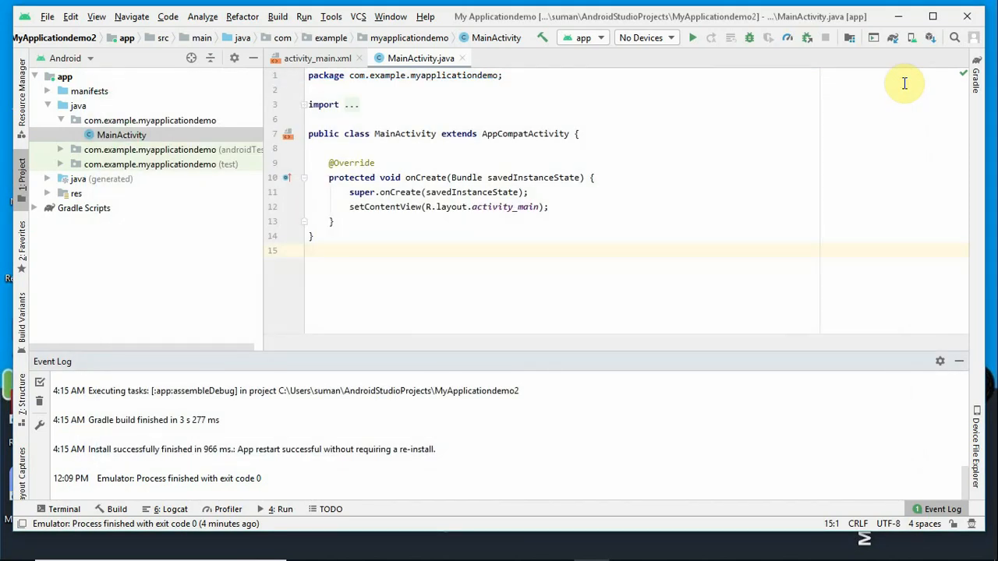
{"action": "mouse_move", "coordinate": [856, 548]}
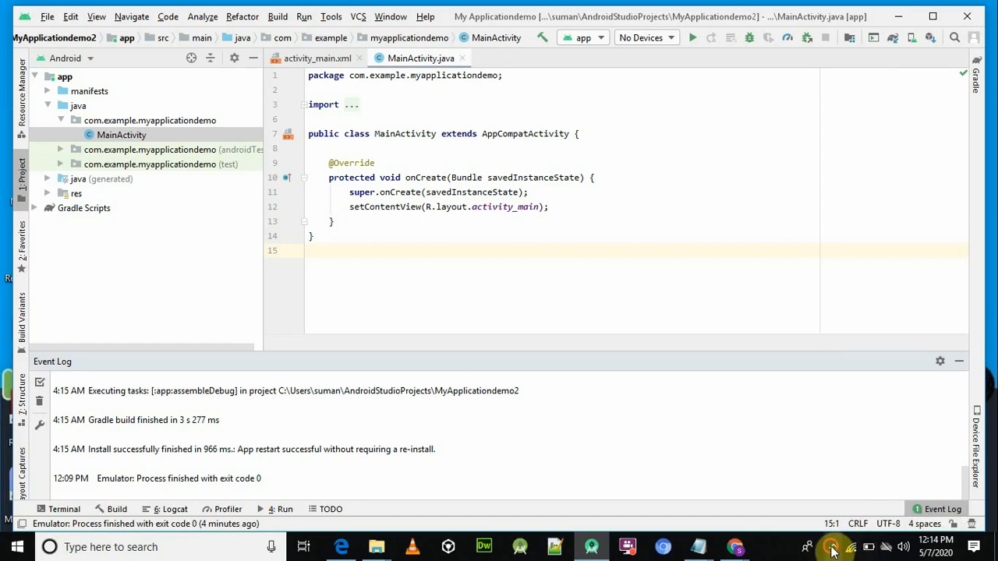
{"action": "left_click", "coordinate": [833, 548]}
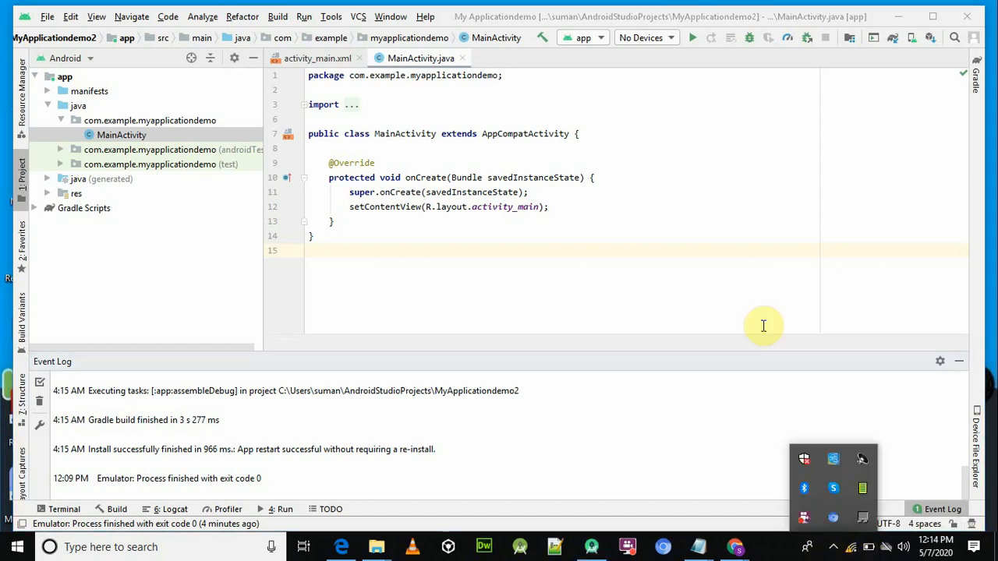
{"action": "left_click", "coordinate": [759, 191]}
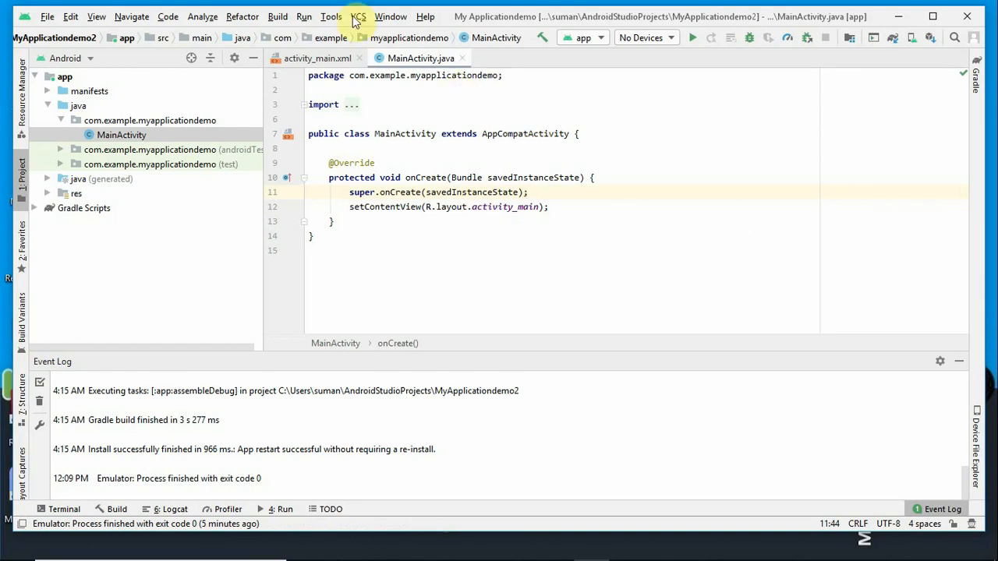
Build the whole project with the Make Project command
{"action": "left_click", "coordinate": [278, 17]}
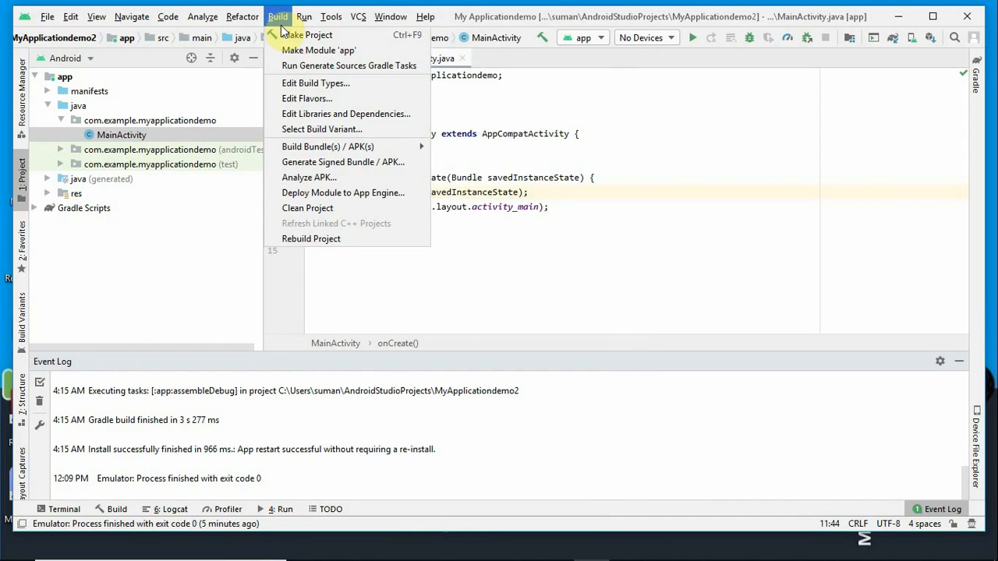
{"action": "left_click", "coordinate": [287, 35]}
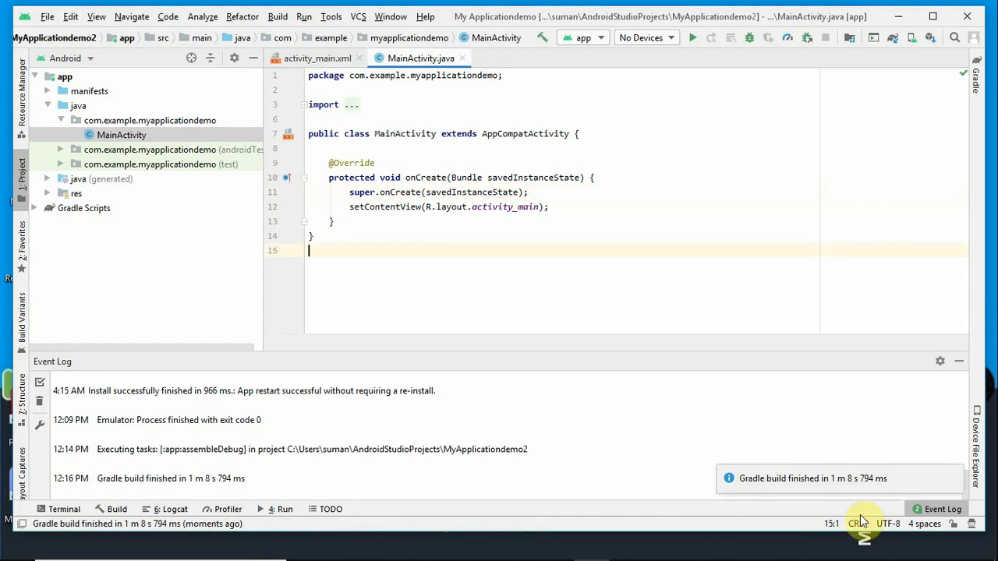
{"action": "mouse_move", "coordinate": [882, 554]}
{"action": "left_click", "coordinate": [832, 549]}
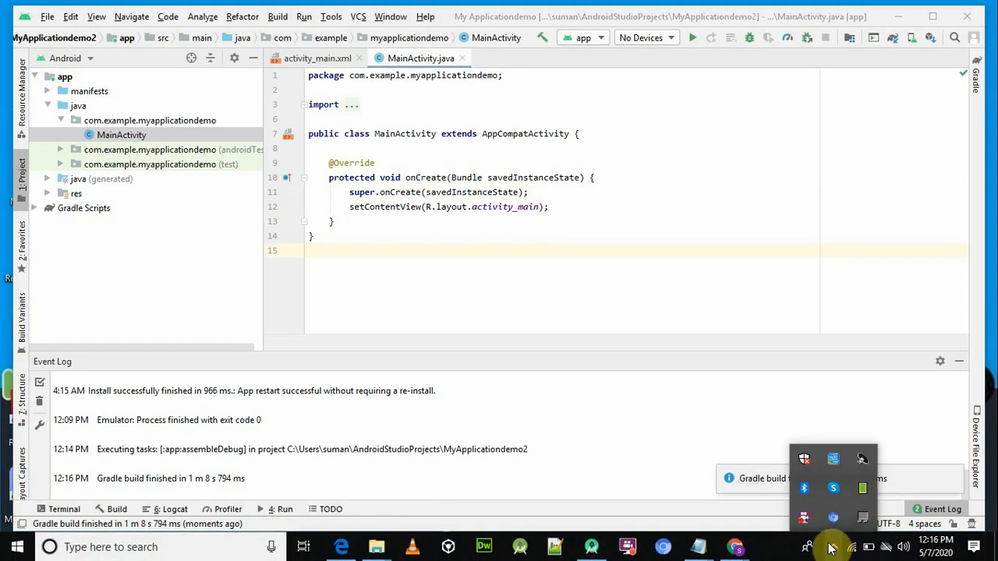
{"action": "right_click", "coordinate": [805, 522]}
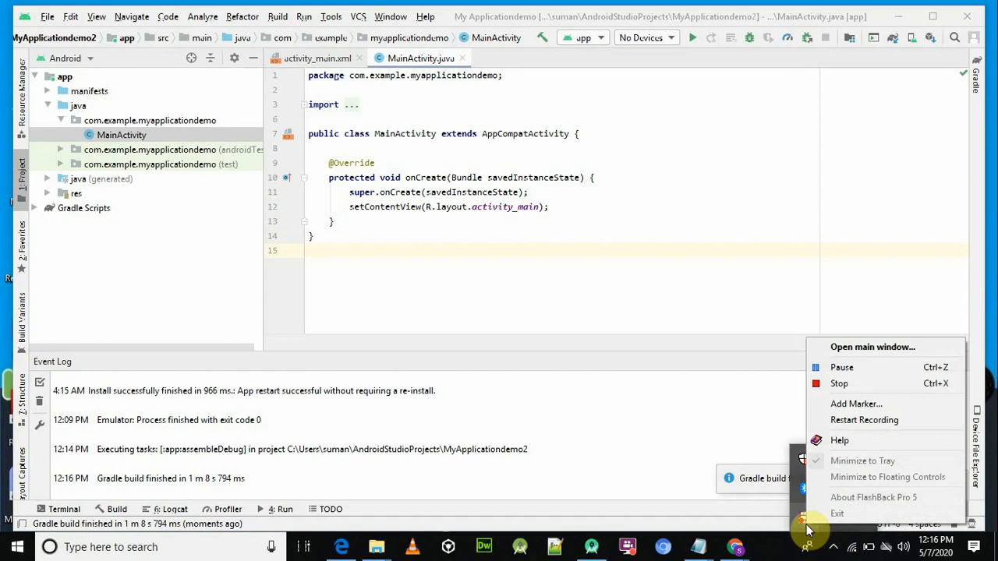
{"action": "left_click", "coordinate": [733, 405]}
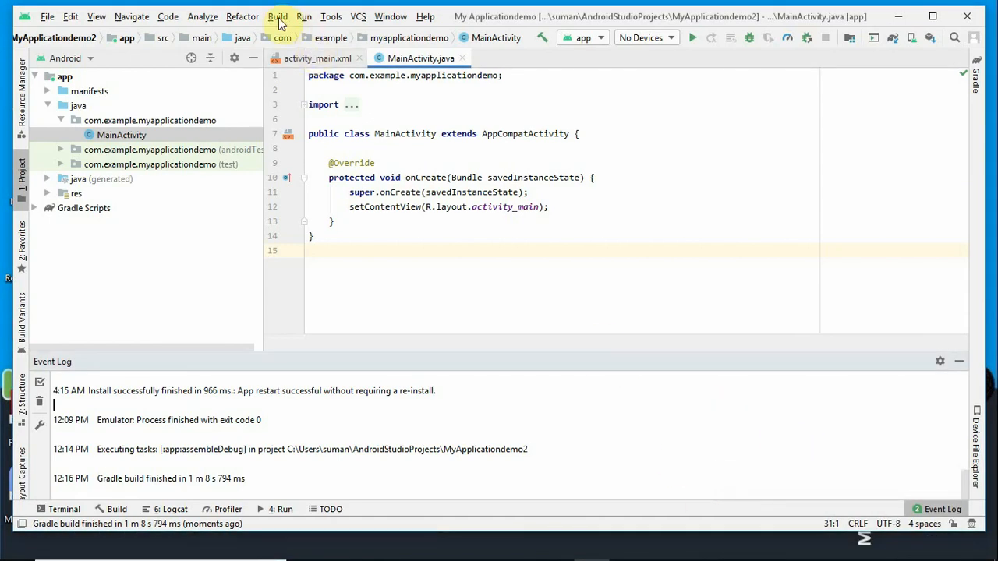
Try to run the app without any virtual device and check the outcome in the Event Log
{"action": "left_click", "coordinate": [306, 16]}
{"action": "left_click", "coordinate": [324, 11]}
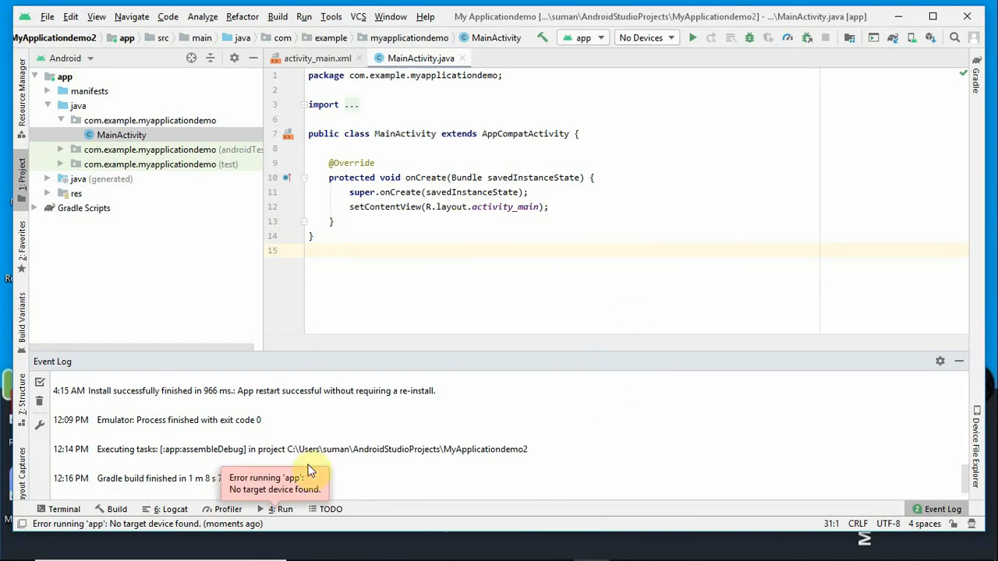
{"action": "left_click", "coordinate": [920, 509]}
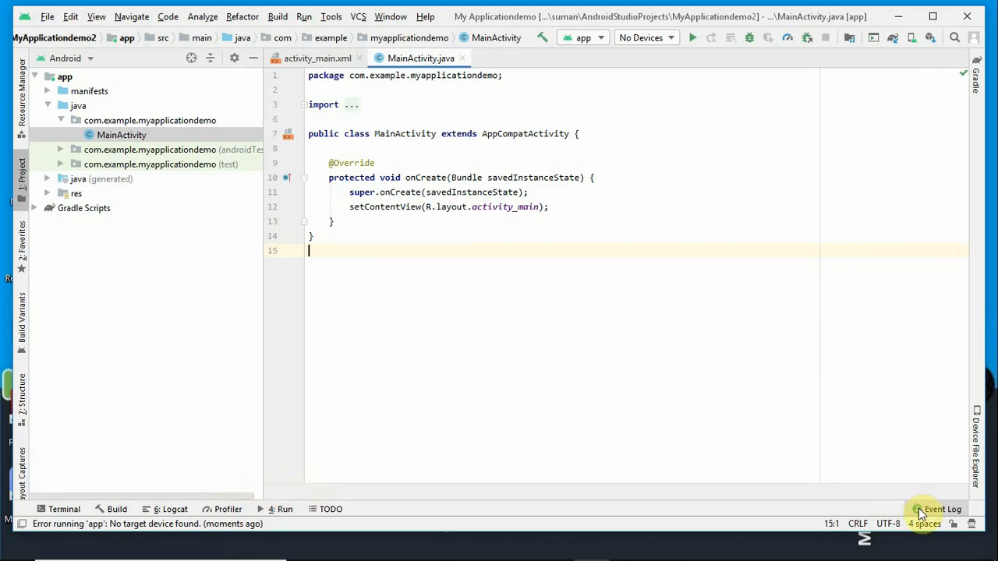
{"action": "left_click", "coordinate": [918, 509]}
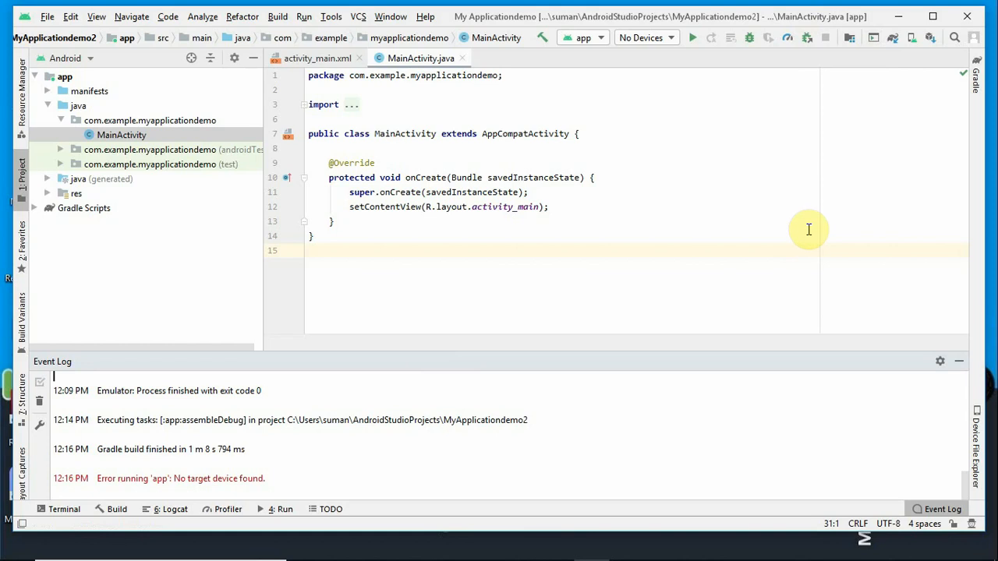
Try once more to run the 'app' configuration with no device available
{"action": "left_click", "coordinate": [303, 17]}
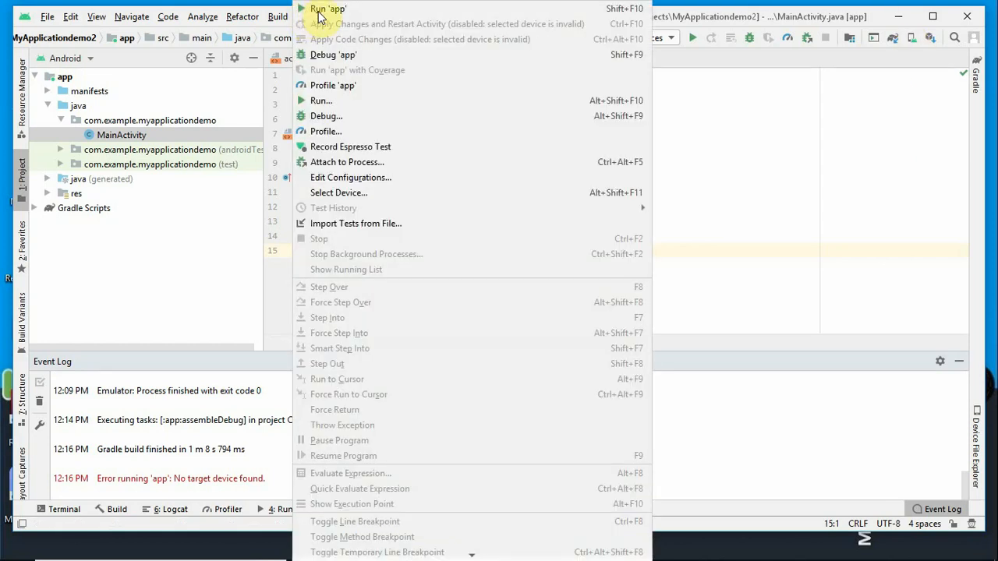
{"action": "left_click", "coordinate": [320, 9]}
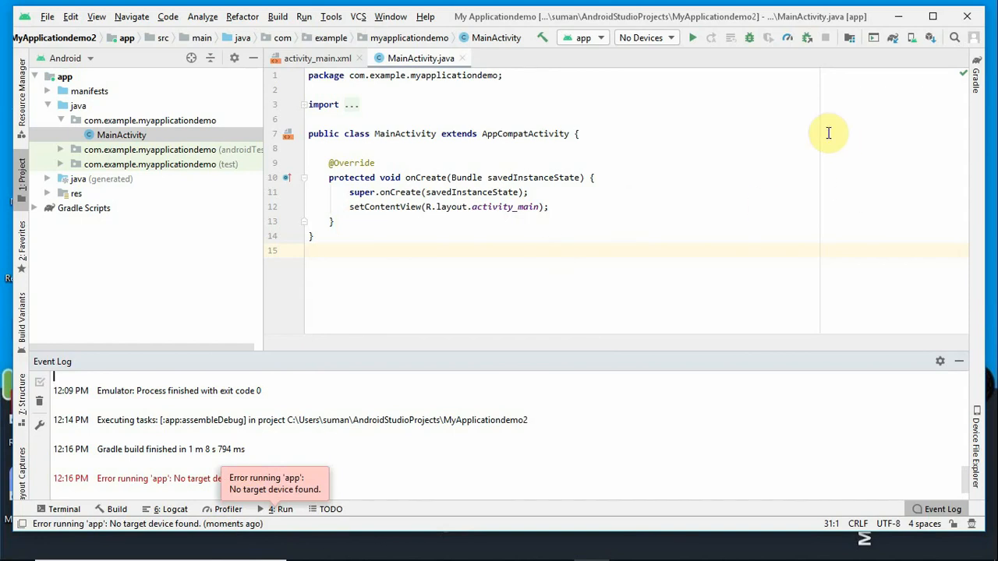
Open the AVD Manager and start creating a new virtual device
{"action": "left_click", "coordinate": [911, 39]}
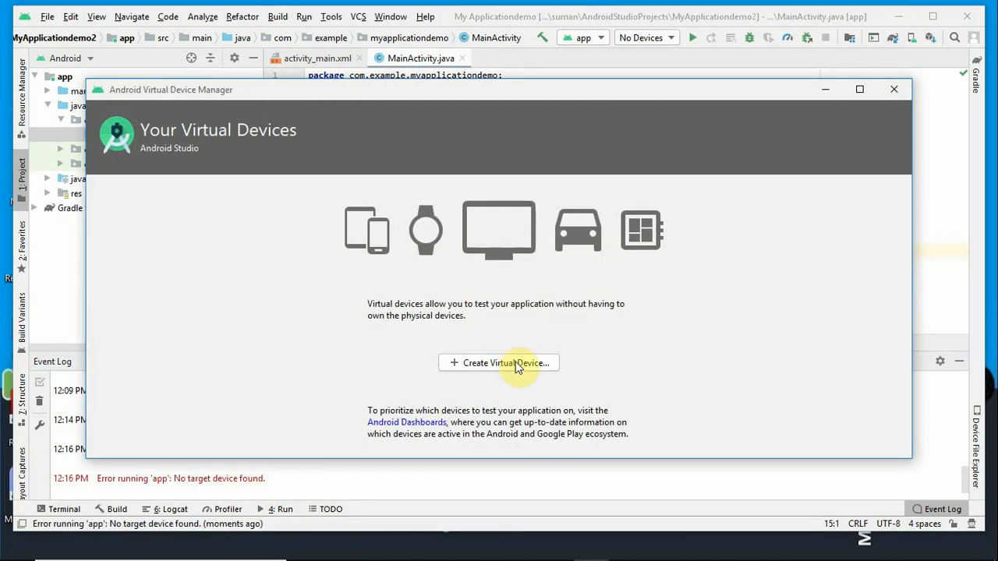
{"action": "left_click", "coordinate": [514, 363]}
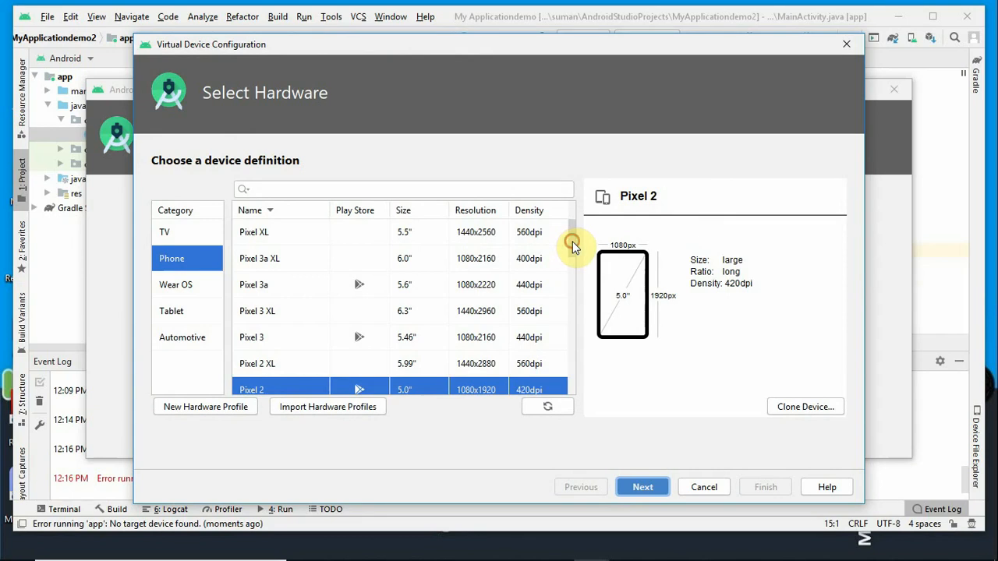
{"action": "mouse_move", "coordinate": [572, 242]}
{"action": "left_mouse_down"}
{"action": "mouse_move", "coordinate": [569, 277]}
{"action": "mouse_move", "coordinate": [565, 260]}
{"action": "left_mouse_up"}
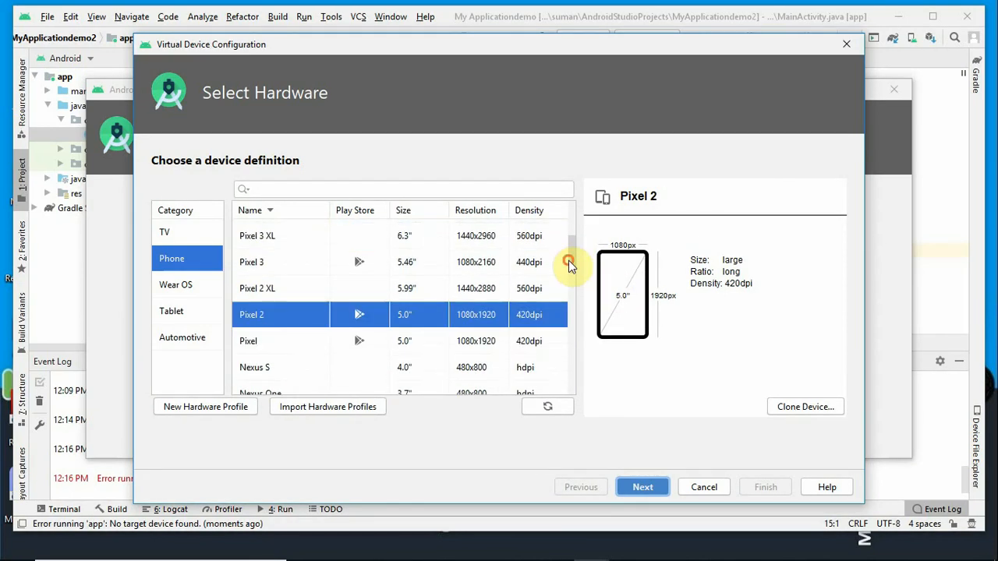
{"action": "left_click", "coordinate": [270, 267]}
{"action": "left_click", "coordinate": [643, 487]}
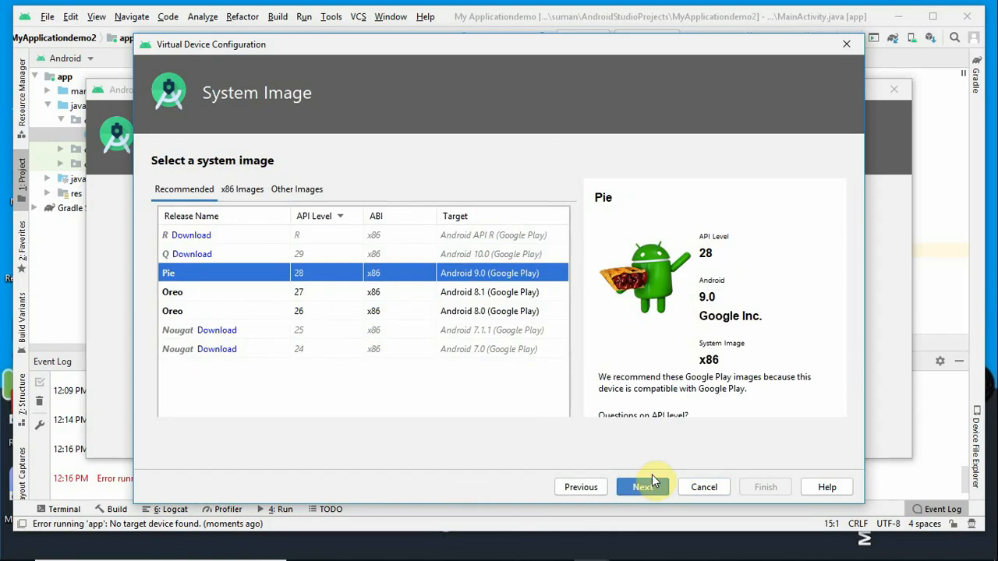
{"action": "left_click", "coordinate": [583, 486]}
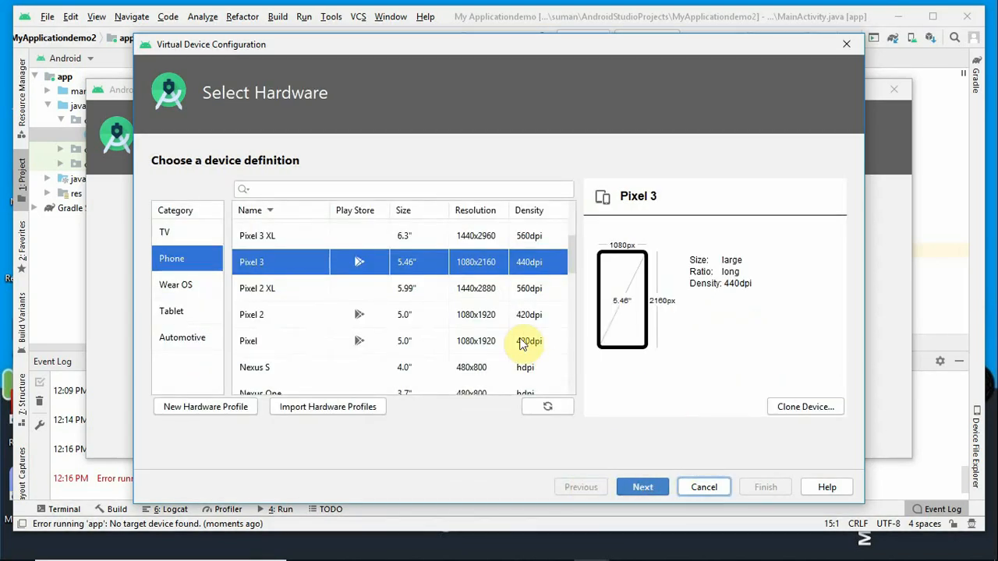
Choose the Nexus One phone as the device definition and proceed to the system image selection
{"action": "left_click_drag", "start_coordinate": [569, 265], "coordinate": [573, 286]}
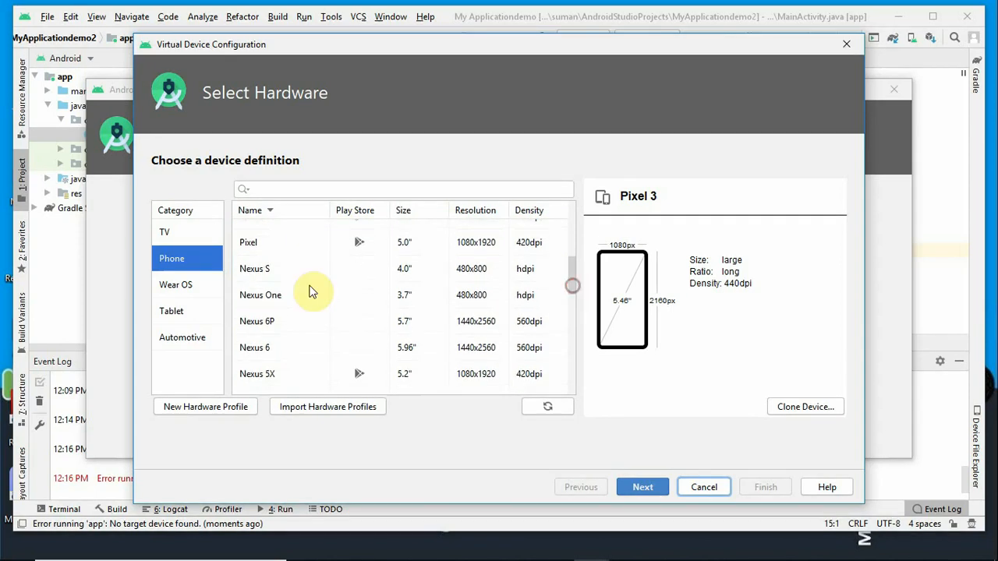
{"action": "left_click", "coordinate": [263, 294]}
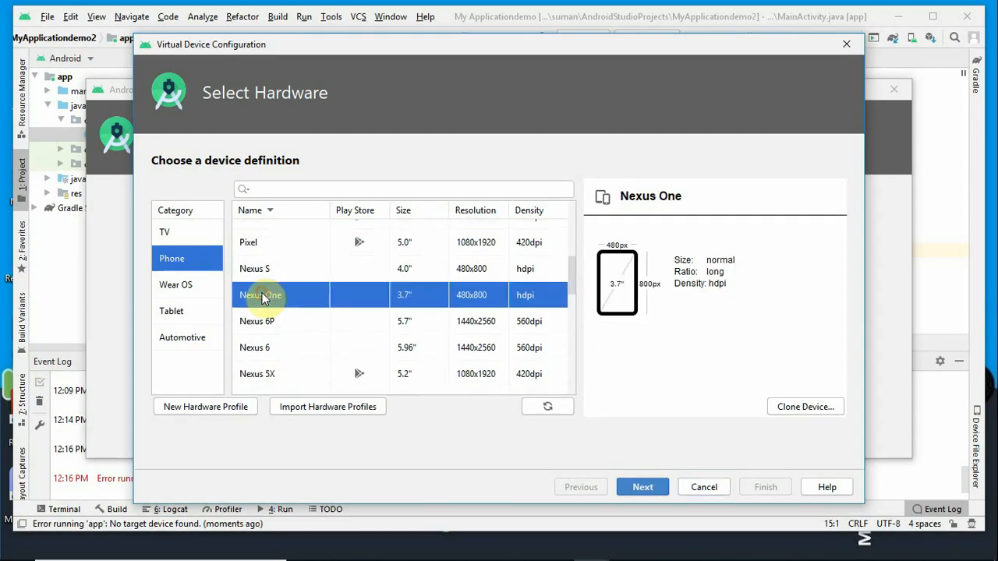
{"action": "left_click", "coordinate": [647, 487]}
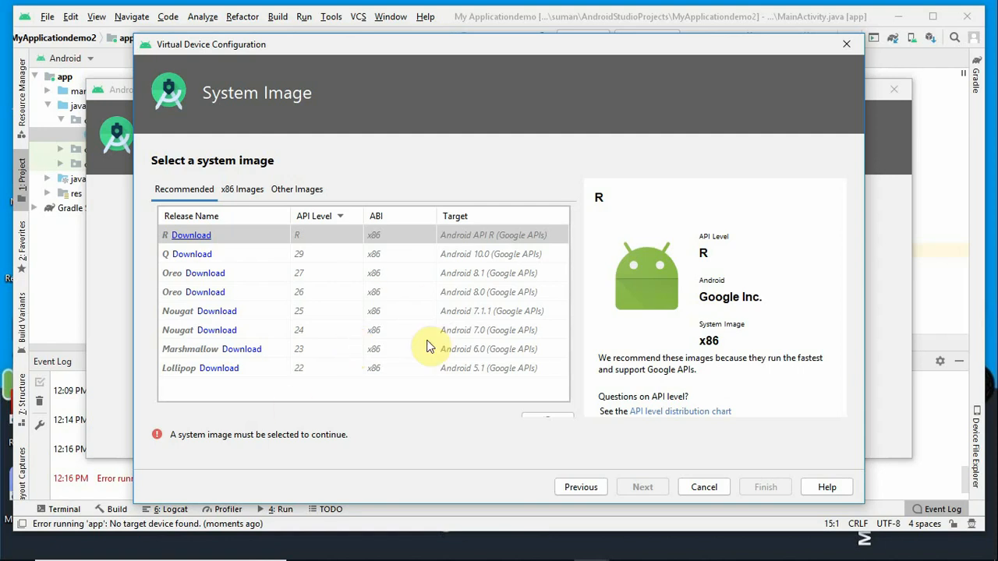
{"action": "left_click", "coordinate": [579, 487]}
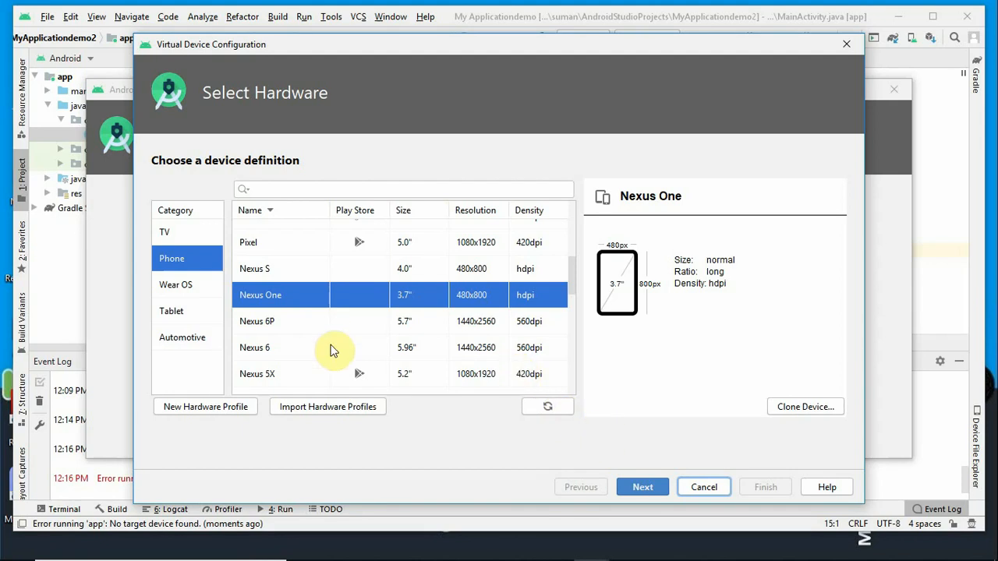
{"action": "left_click", "coordinate": [640, 487]}
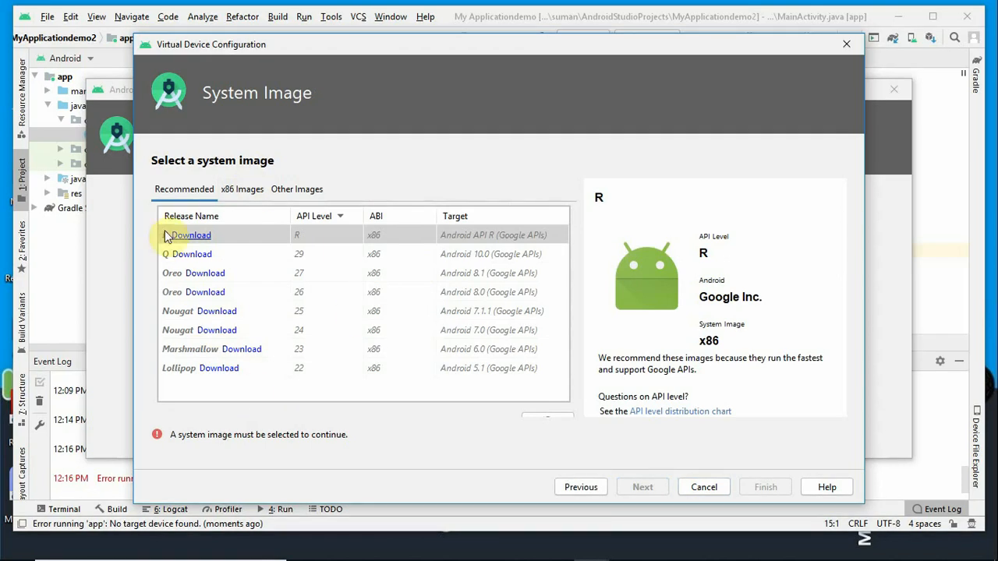
Download and install the Oreo API 26 x86 system image with Google APIs, accepting the SDK license agreement
{"action": "left_click", "coordinate": [213, 274]}
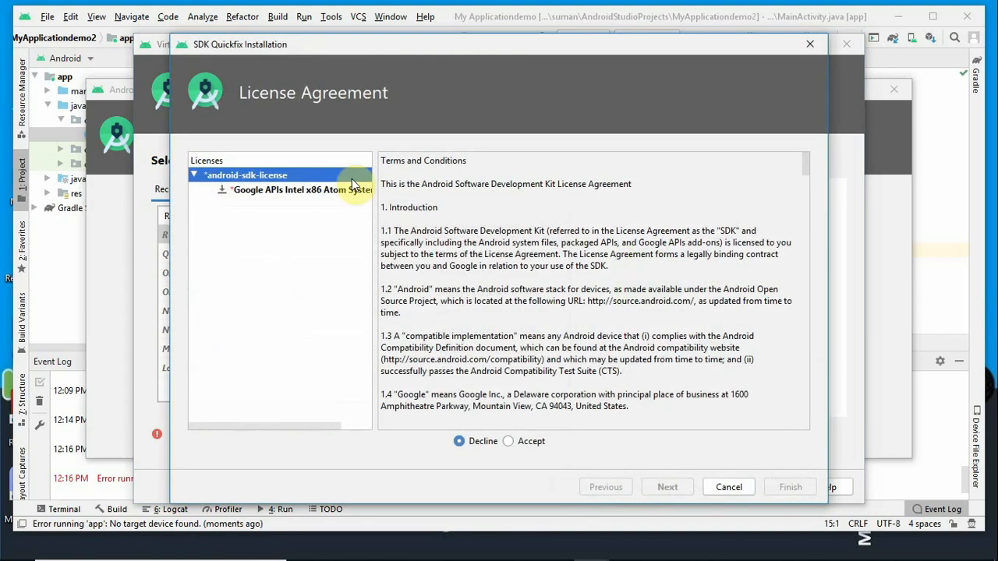
{"action": "left_click", "coordinate": [508, 441]}
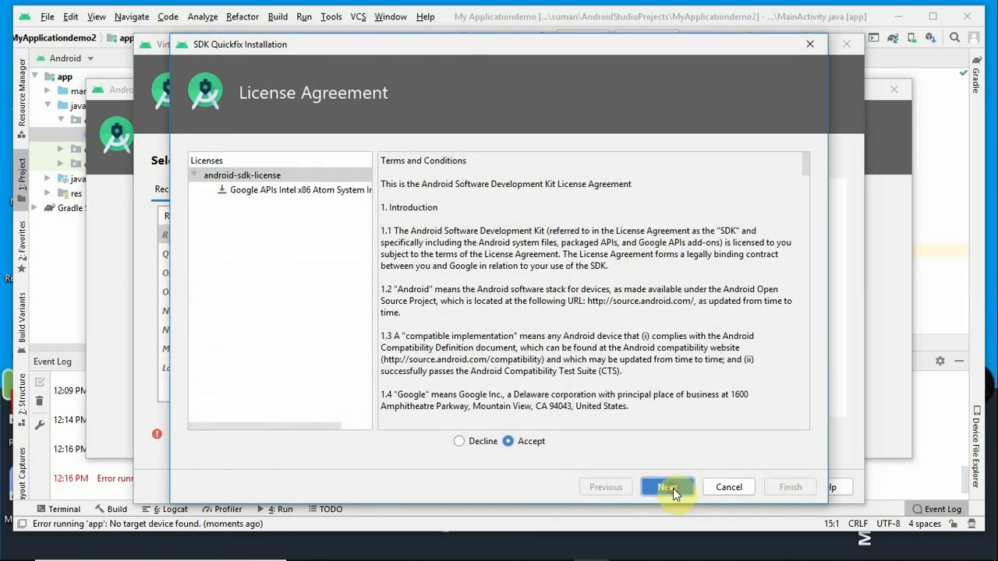
{"action": "left_click", "coordinate": [668, 487]}
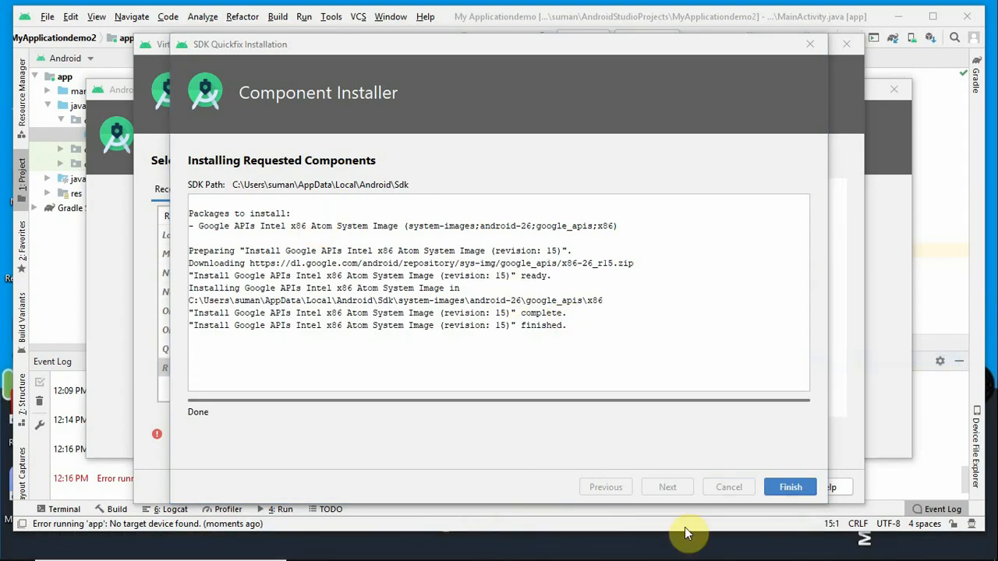
{"action": "left_click", "coordinate": [835, 548]}
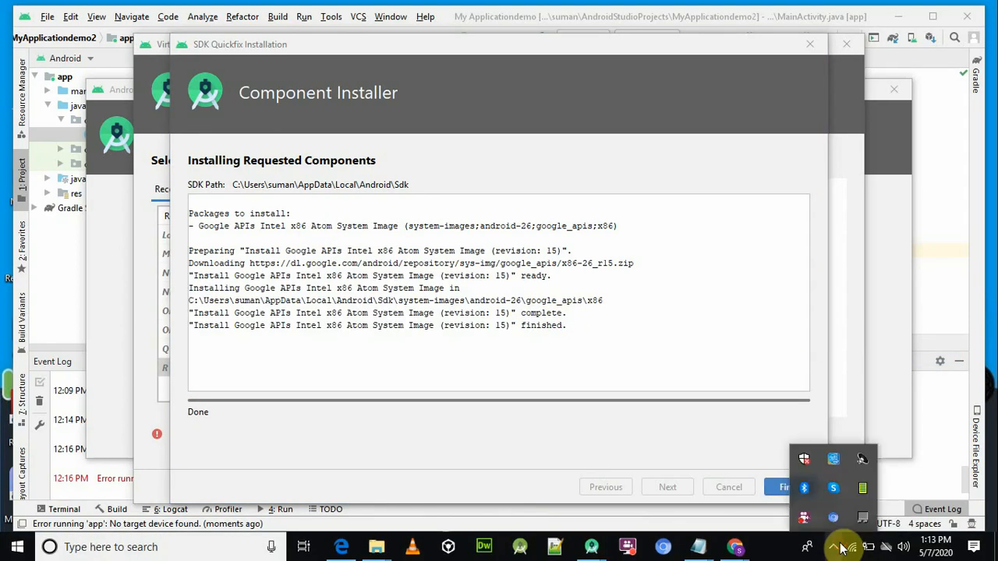
{"action": "left_click", "coordinate": [736, 435]}
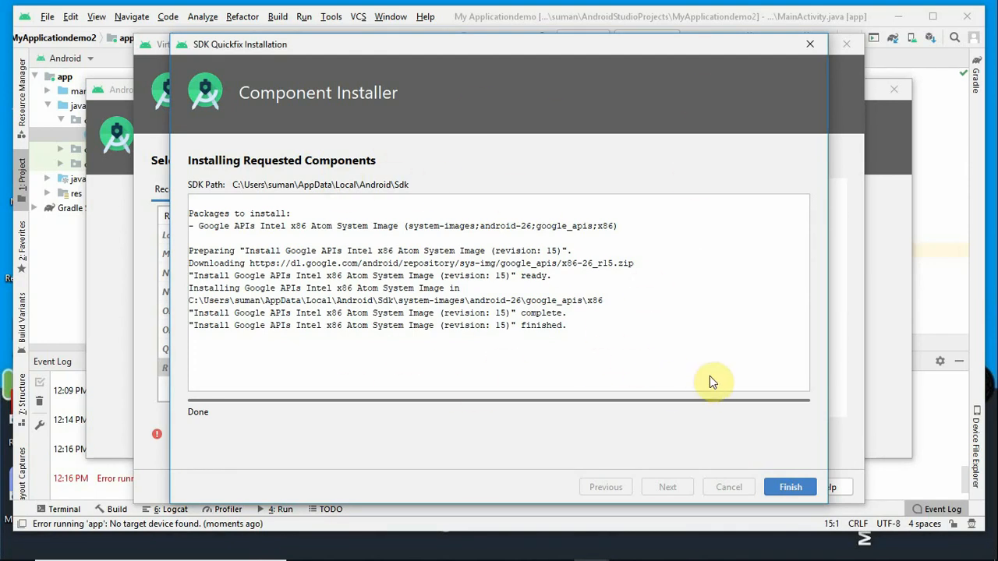
{"action": "left_click", "coordinate": [791, 488]}
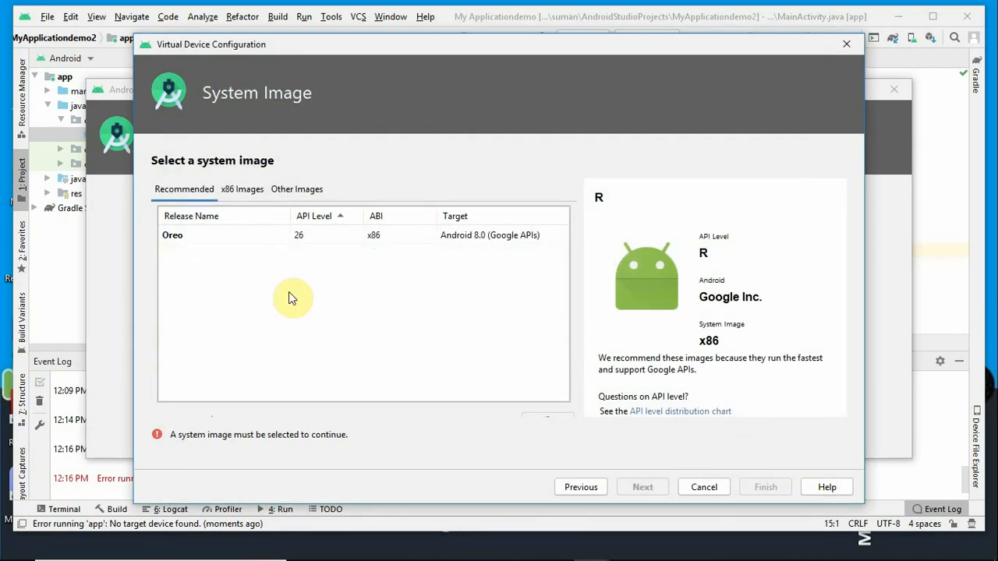
Select the Oreo API 26 (Android 8.0) system image and proceed to verifying the device configuration
{"action": "left_click", "coordinate": [243, 247]}
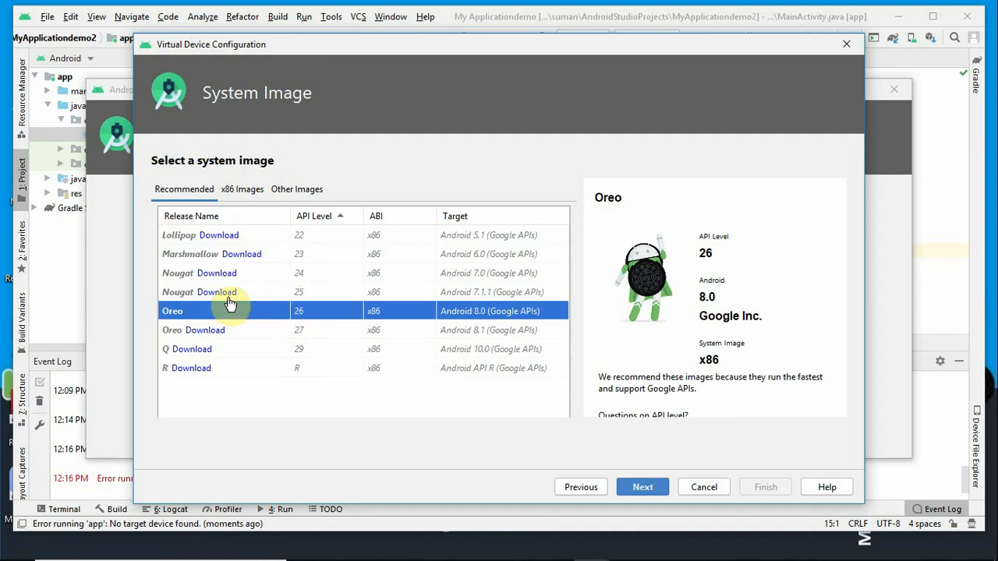
{"action": "left_click", "coordinate": [188, 293]}
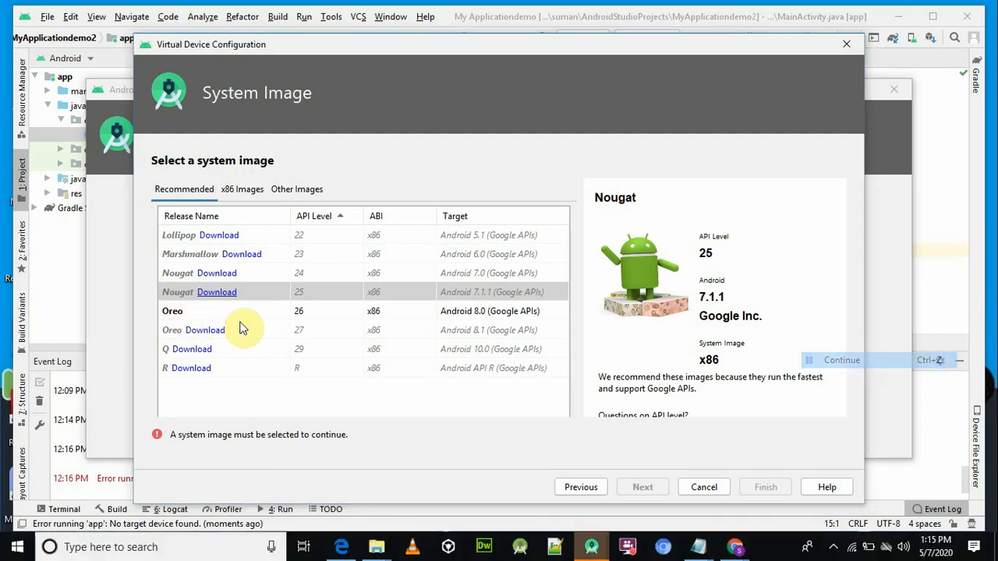
{"action": "left_click", "coordinate": [189, 315]}
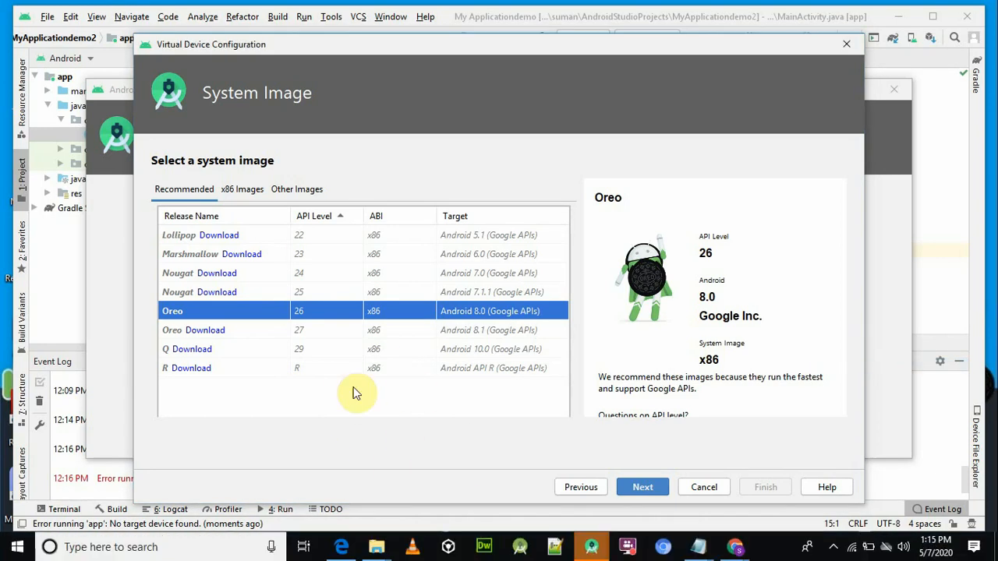
{"action": "left_click", "coordinate": [832, 546]}
{"action": "left_click", "coordinate": [607, 427]}
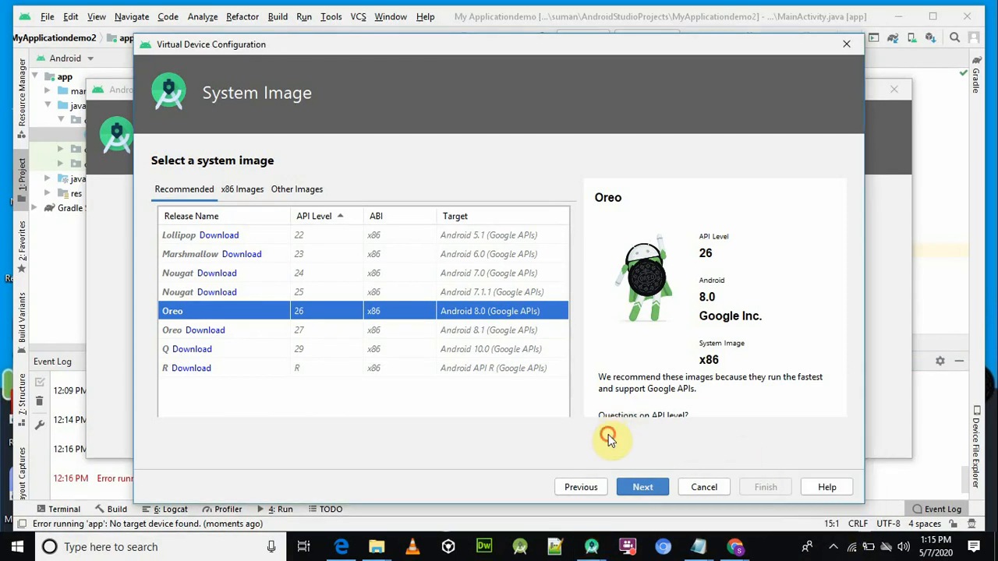
{"action": "left_click", "coordinate": [643, 485]}
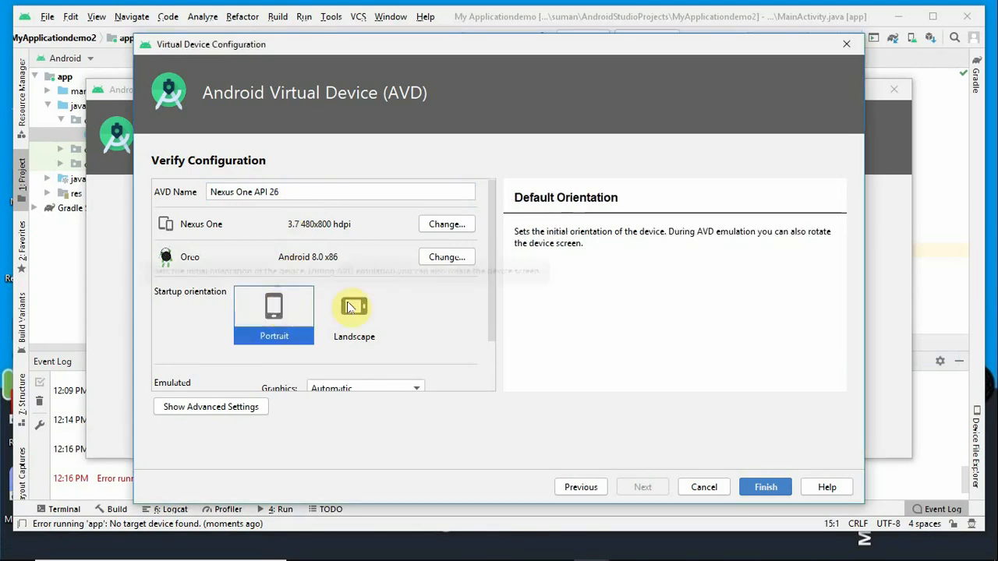
Set the startup orientation to Portrait and finish creating the Nexus One API 26 virtual device
{"action": "left_click", "coordinate": [354, 310]}
{"action": "left_click", "coordinate": [272, 310]}
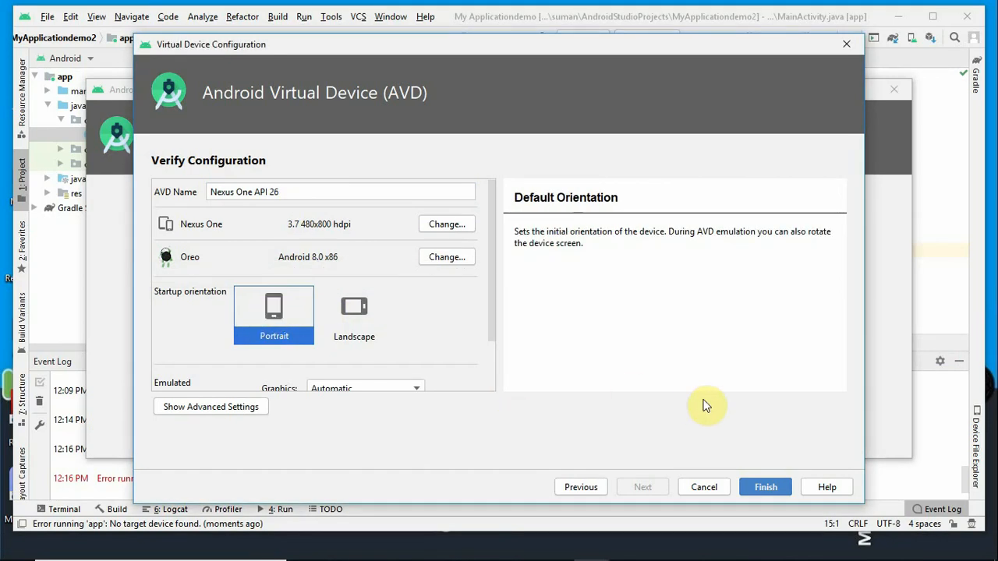
{"action": "left_click", "coordinate": [764, 485]}
{"action": "left_click", "coordinate": [764, 487]}
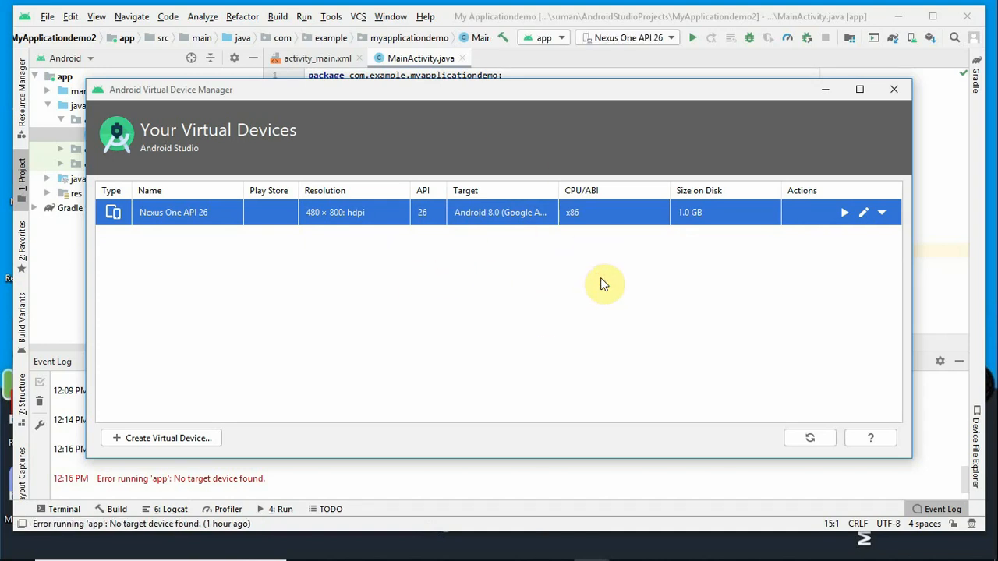
View the details of the Nexus One API 26 virtual device and launch it
{"action": "right_click", "coordinate": [624, 208]}
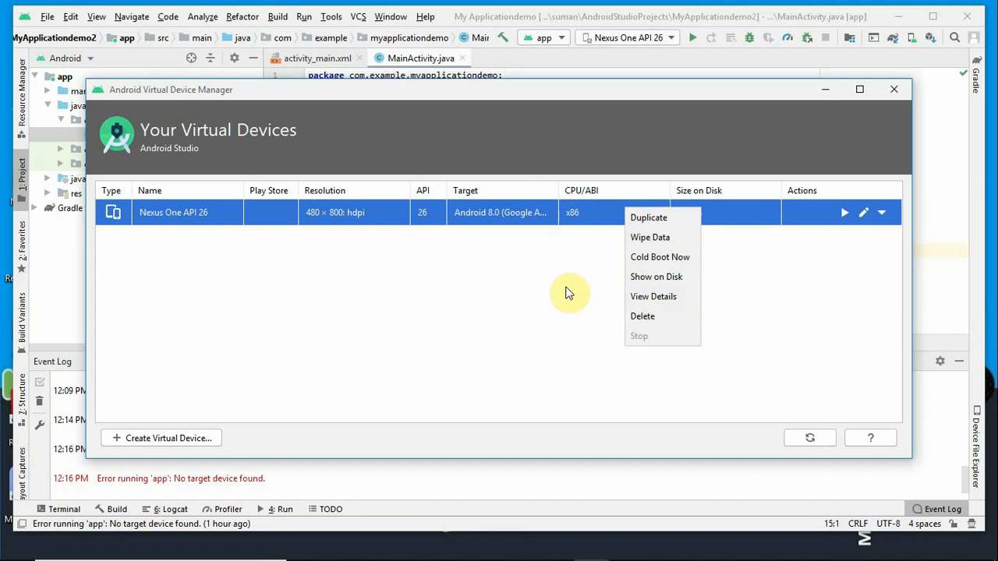
{"action": "left_click", "coordinate": [647, 296]}
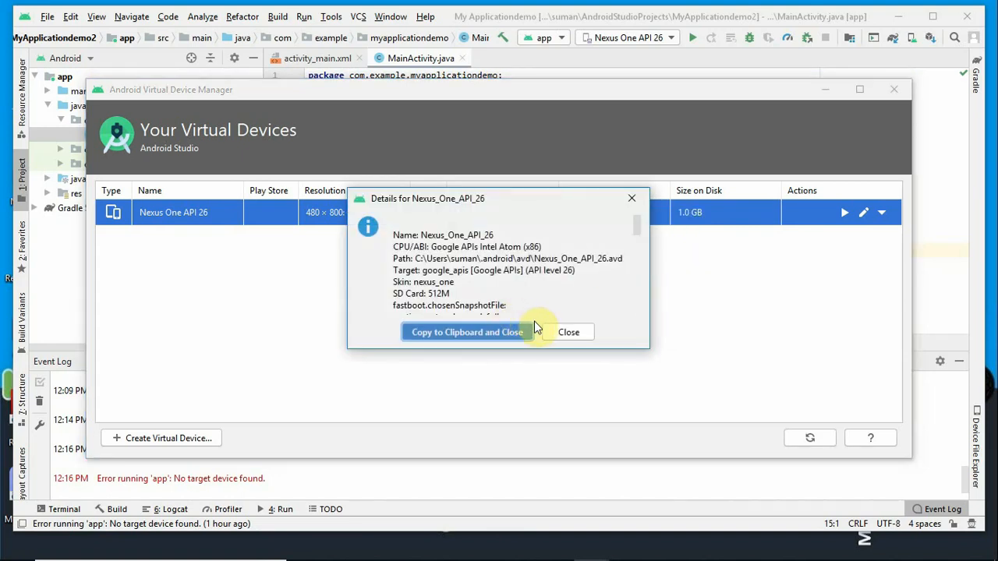
{"action": "left_click", "coordinate": [626, 202]}
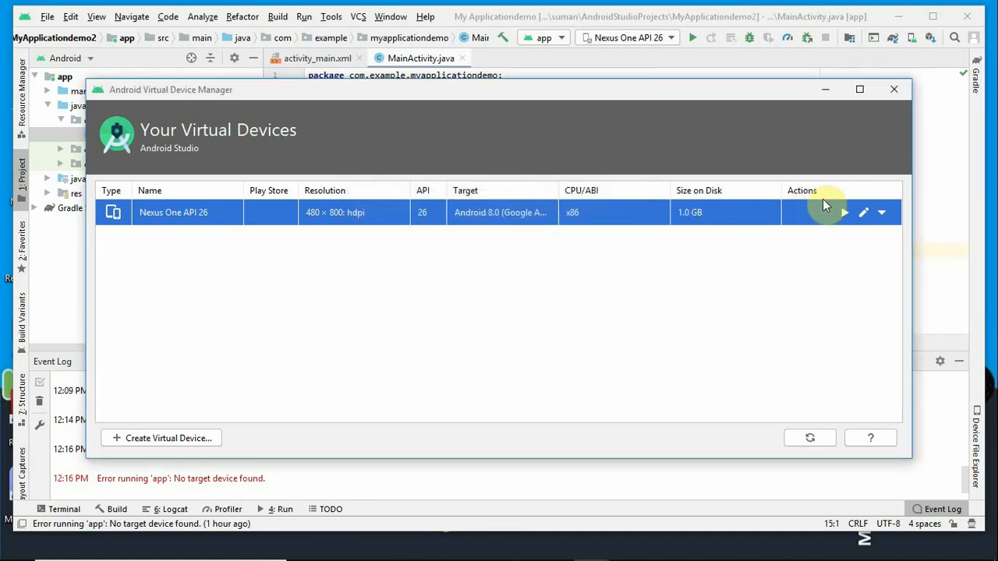
{"action": "left_click", "coordinate": [854, 213]}
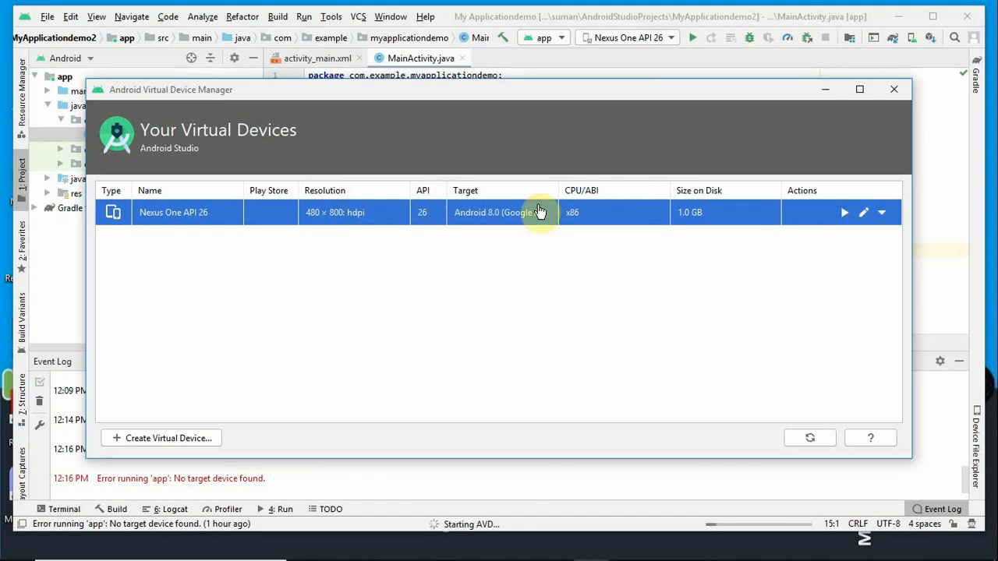
Review the Nexus One API 26 configuration including its advanced settings, and close the AVD Manager
{"action": "left_click", "coordinate": [866, 215]}
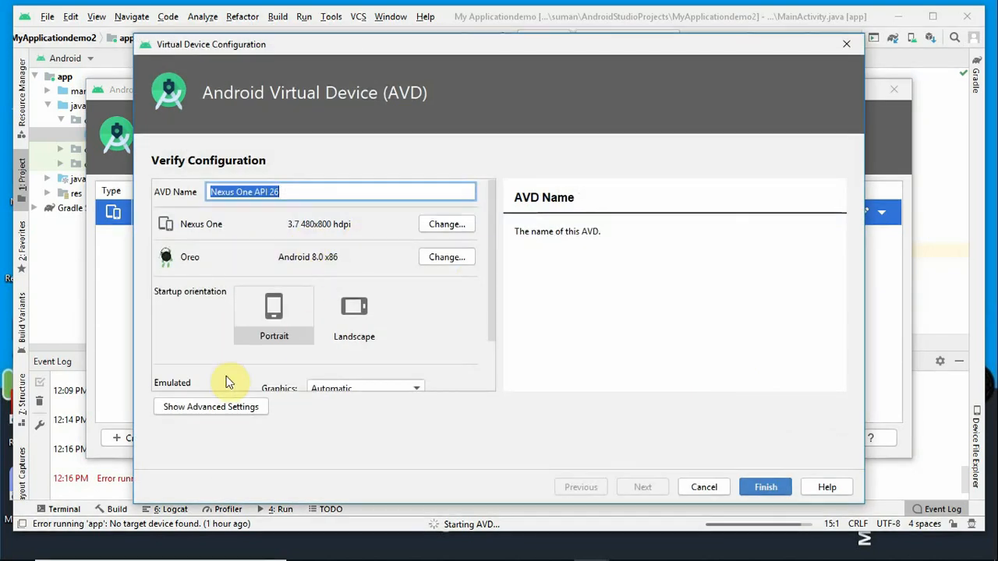
{"action": "left_click", "coordinate": [233, 407]}
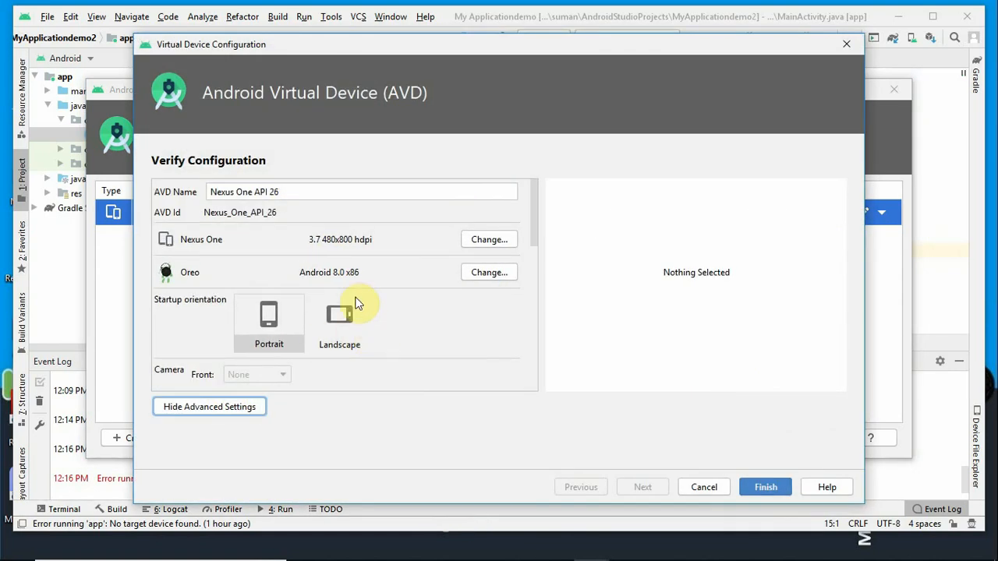
{"action": "mouse_move", "coordinate": [535, 224]}
{"action": "left_mouse_down"}
{"action": "mouse_move", "coordinate": [546, 356]}
{"action": "mouse_move", "coordinate": [532, 356]}
{"action": "mouse_move", "coordinate": [522, 215]}
{"action": "left_mouse_up"}
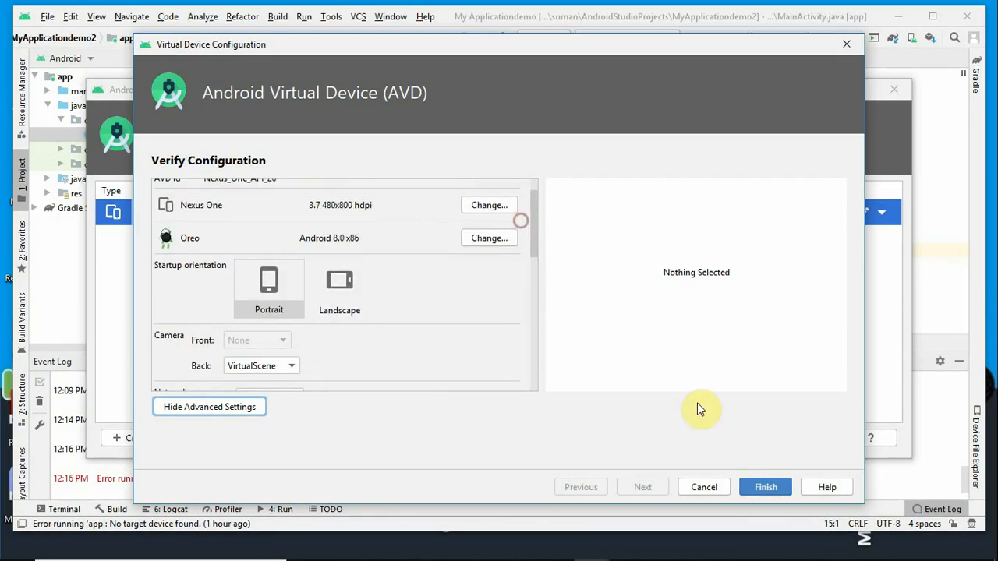
{"action": "left_click", "coordinate": [757, 483]}
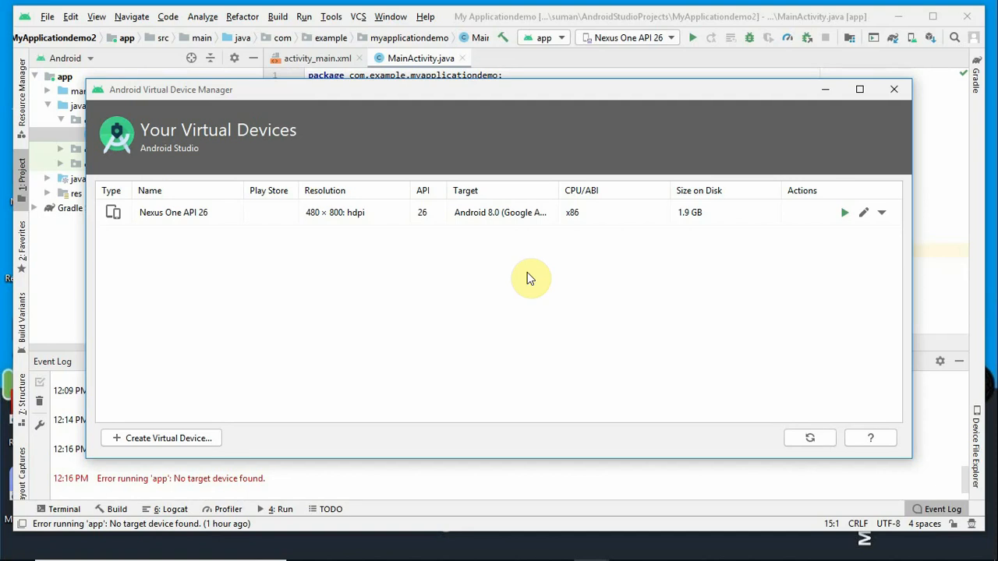
{"action": "left_click", "coordinate": [491, 217]}
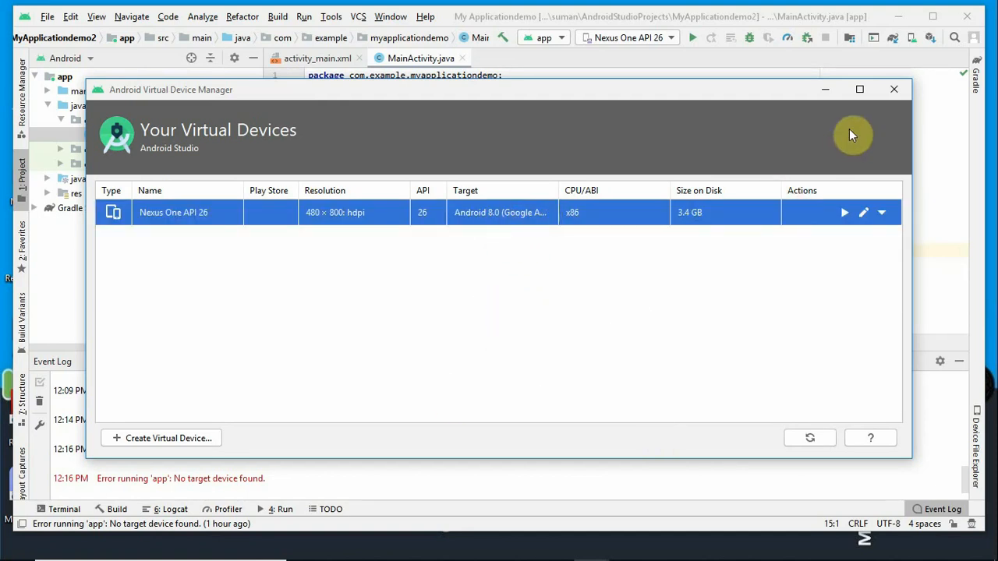
{"action": "left_click", "coordinate": [895, 91]}
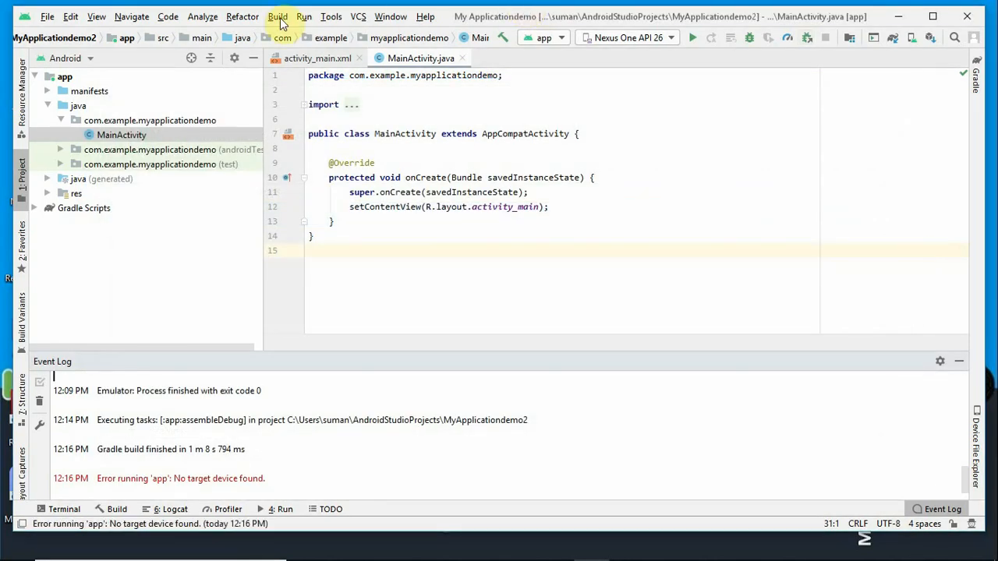
Clean the project's build output
{"action": "left_click", "coordinate": [278, 17]}
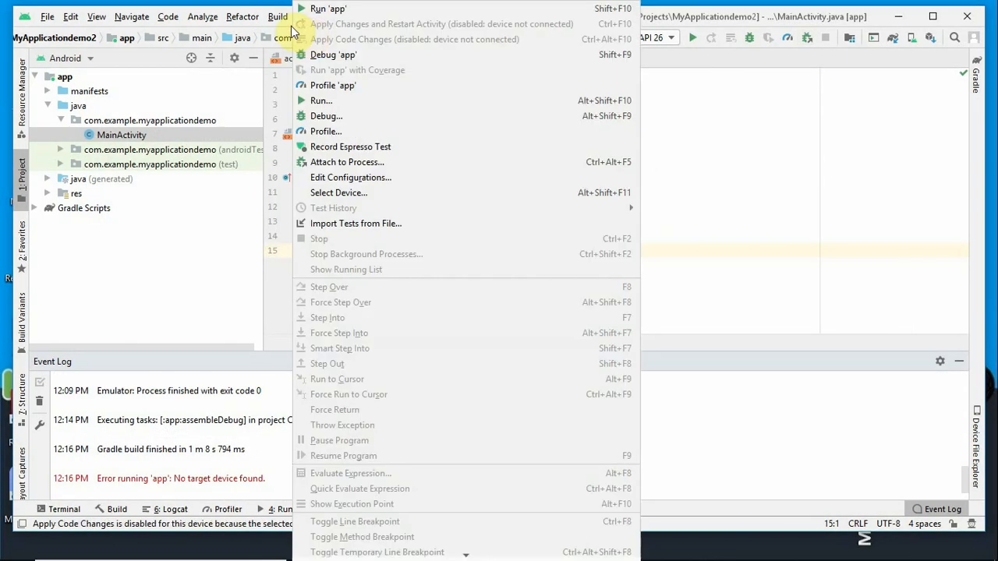
{"action": "left_click", "coordinate": [312, 208]}
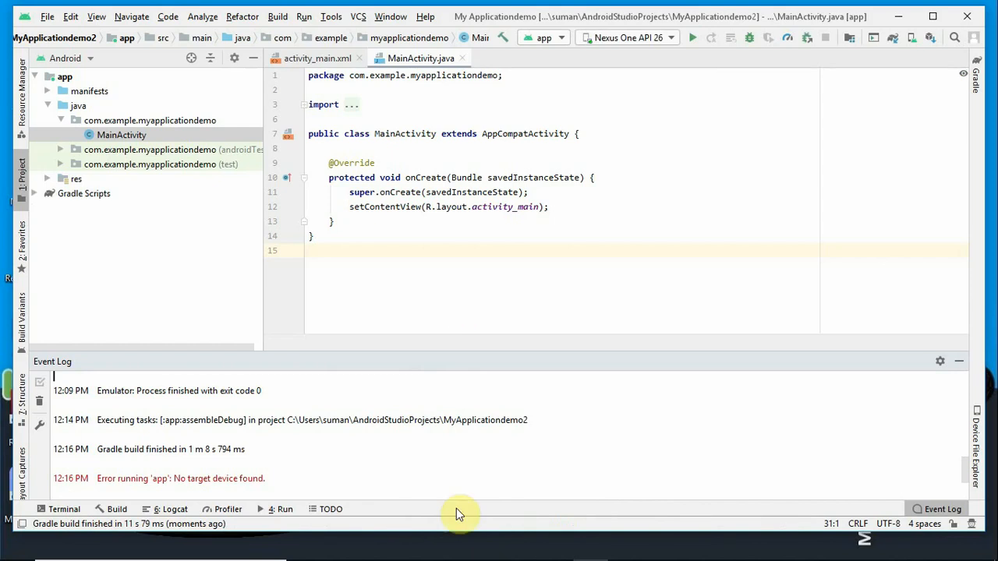
Make the project to assemble the app's debug build
{"action": "left_click", "coordinate": [276, 17]}
{"action": "left_click", "coordinate": [290, 34]}
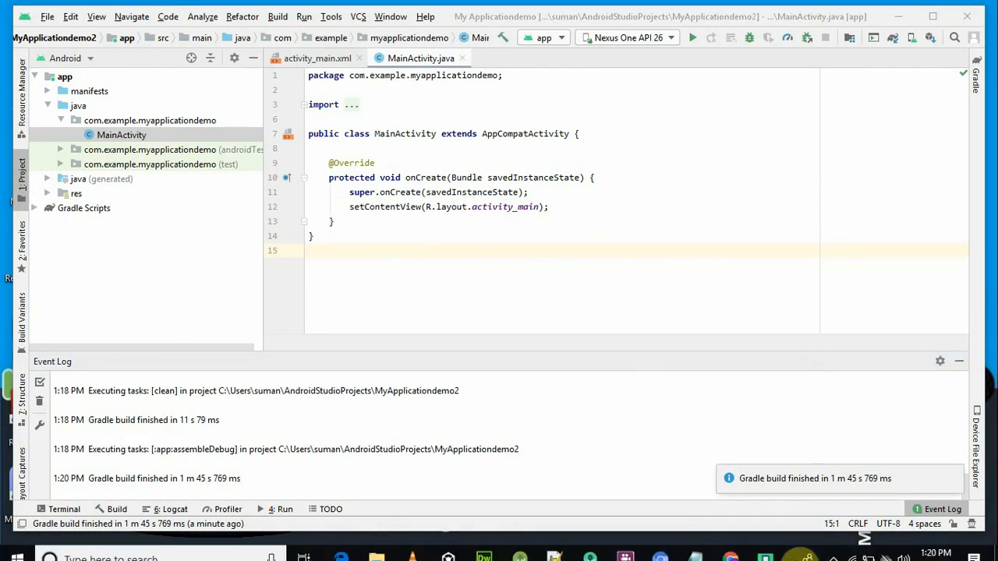
{"action": "left_click", "coordinate": [828, 550]}
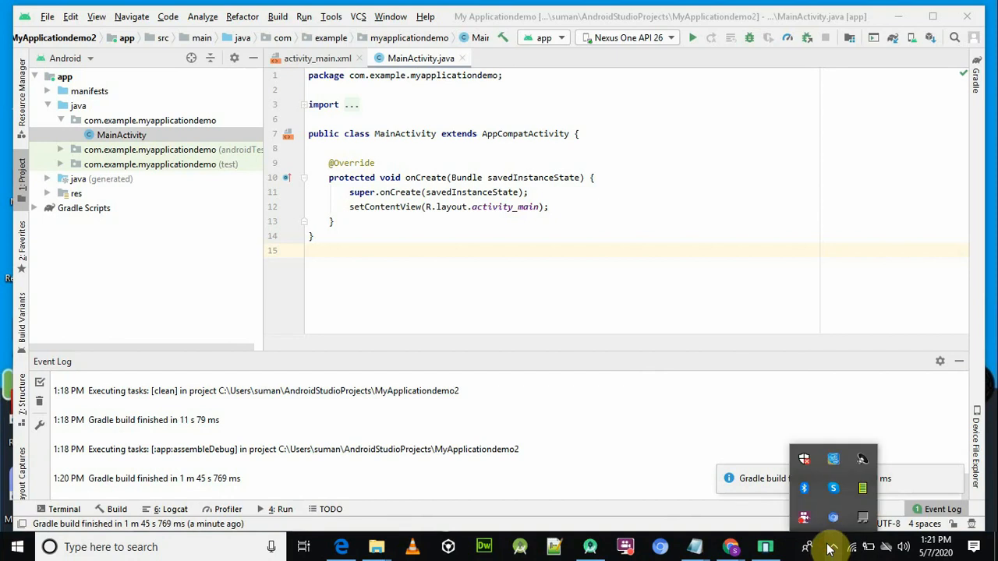
{"action": "left_click", "coordinate": [722, 377]}
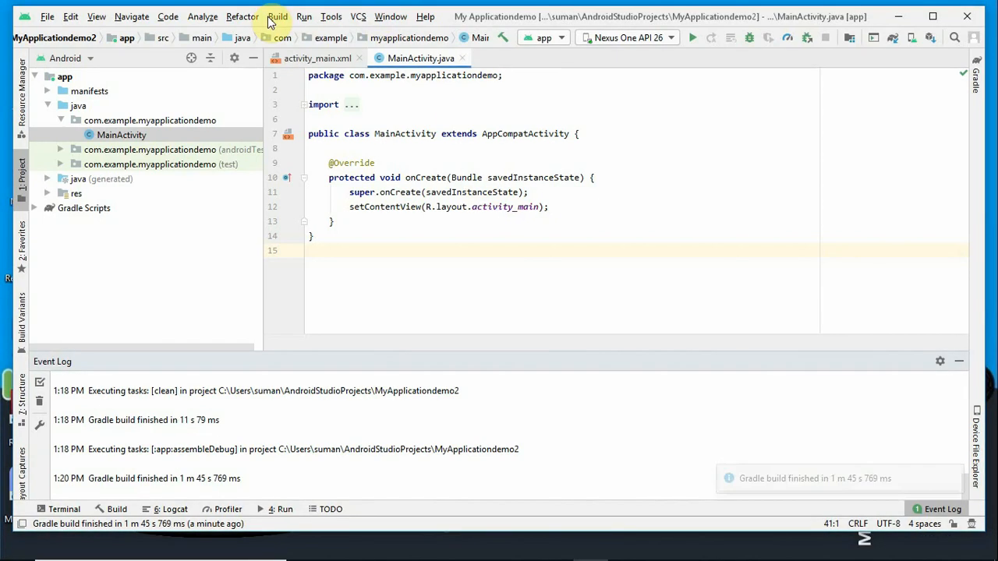
Run the app on the Nexus One API 26 device, bring the emulator forward and dismiss the obsolete ADB warning
{"action": "left_click", "coordinate": [303, 17]}
{"action": "left_click", "coordinate": [308, 9]}
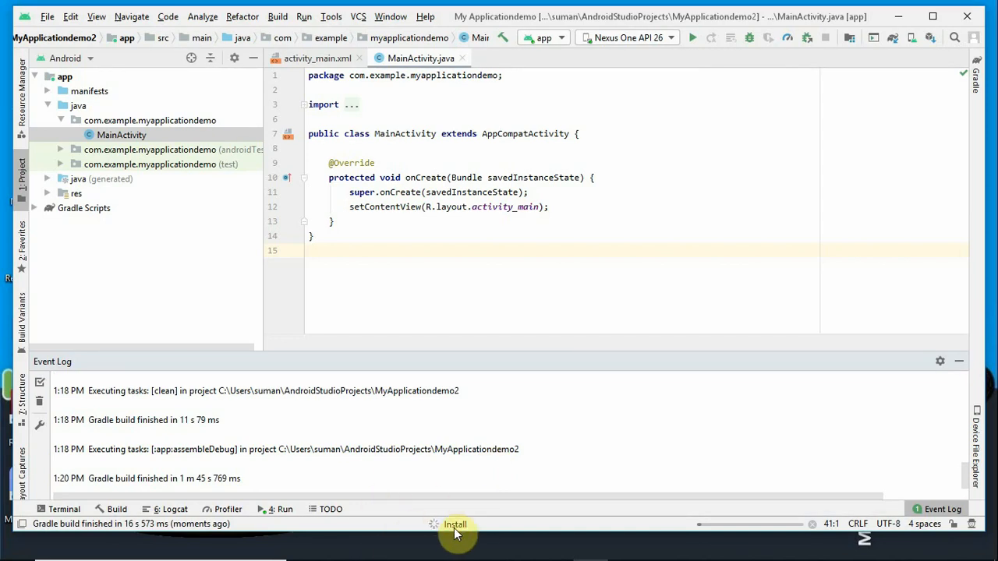
{"action": "left_click", "coordinate": [923, 510]}
{"action": "left_click", "coordinate": [923, 510]}
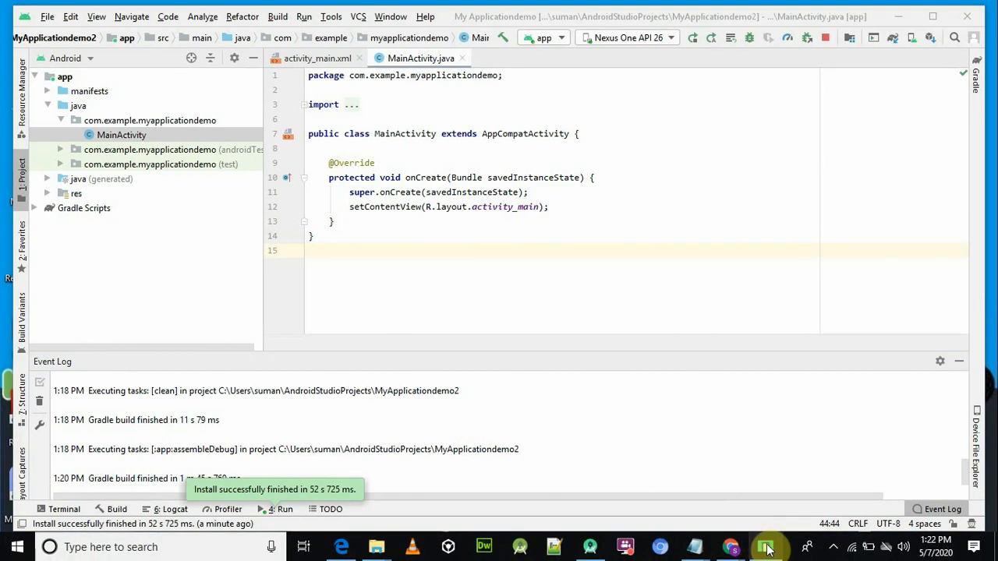
{"action": "left_click", "coordinate": [768, 550]}
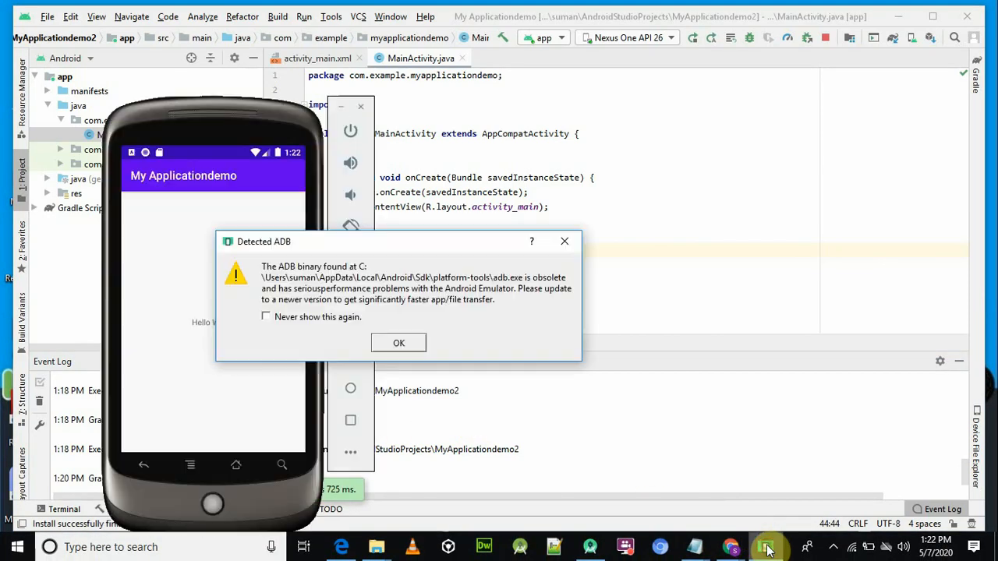
{"action": "left_click", "coordinate": [399, 345]}
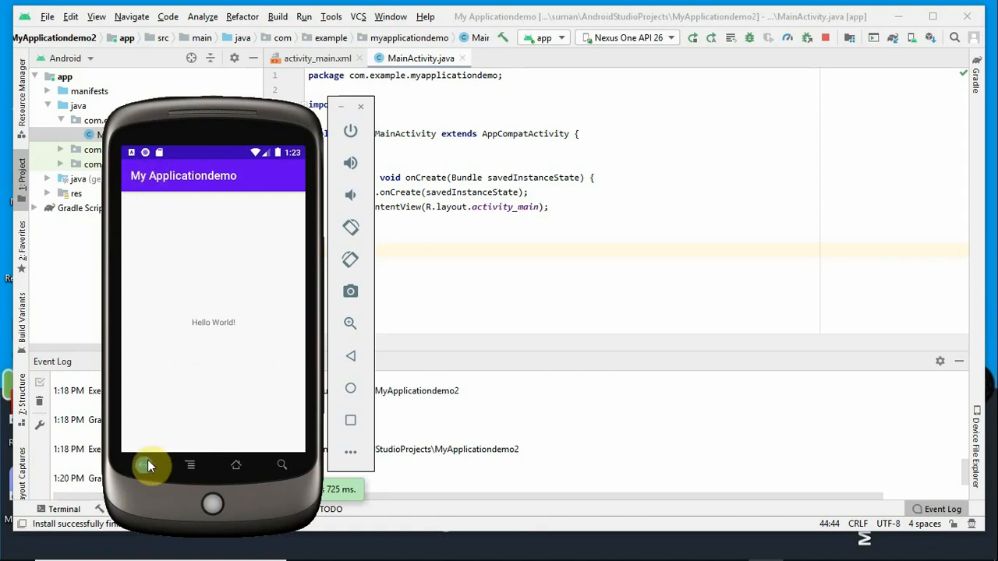
Return to the emulator's home screen, open the app list and launch My Applicationdemo from it
{"action": "left_click", "coordinate": [335, 395]}
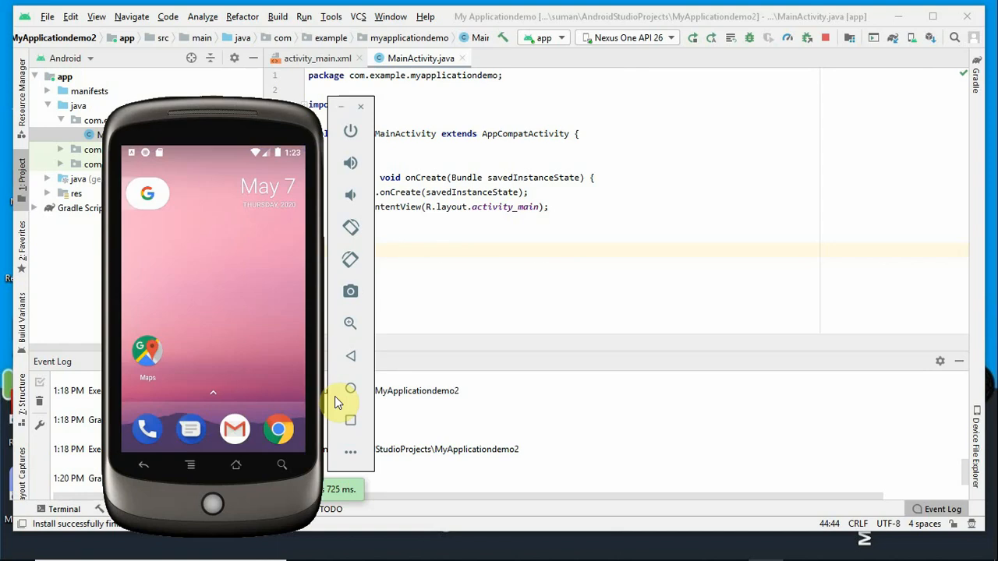
{"action": "left_click", "coordinate": [191, 466]}
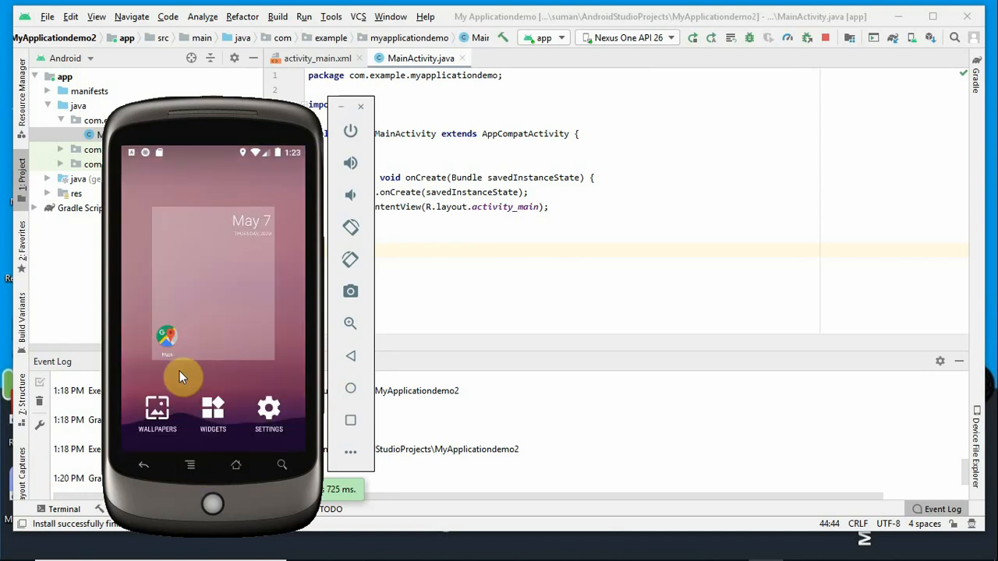
{"action": "left_click", "coordinate": [153, 463]}
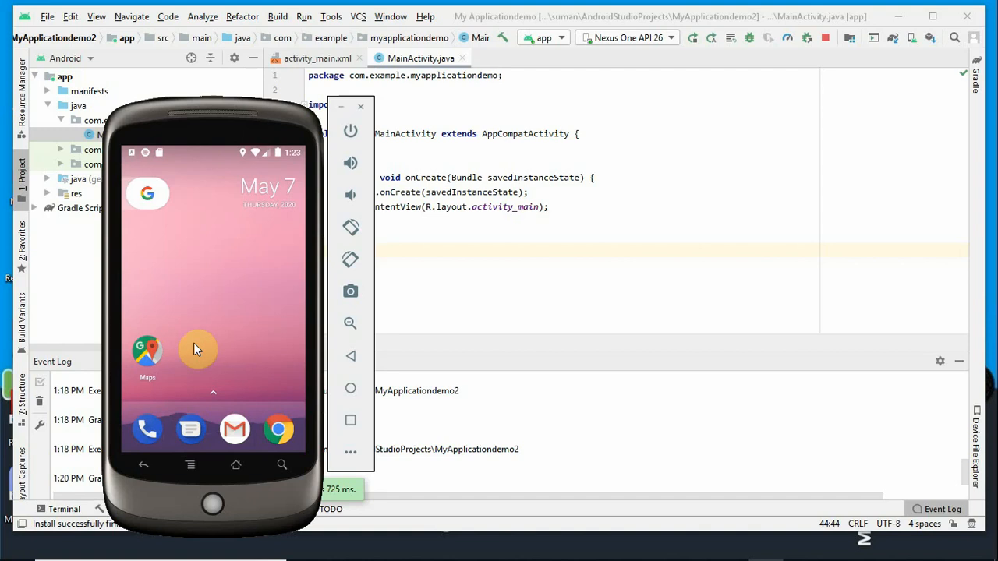
{"action": "left_click_drag", "start_coordinate": [195, 349], "coordinate": [223, 239]}
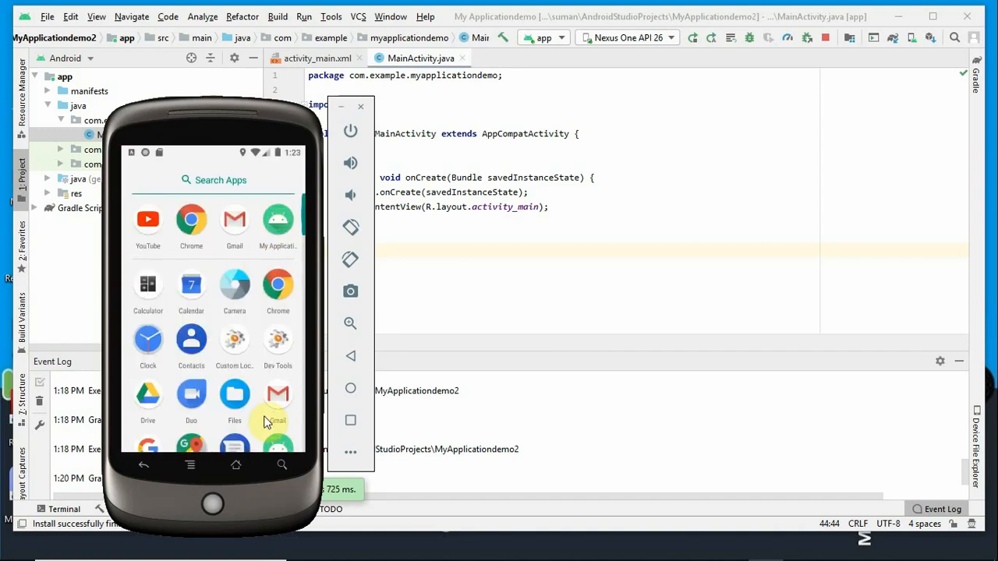
{"action": "scroll", "coordinate": [273, 357], "scroll_direction": "down", "scroll_amount": 2}
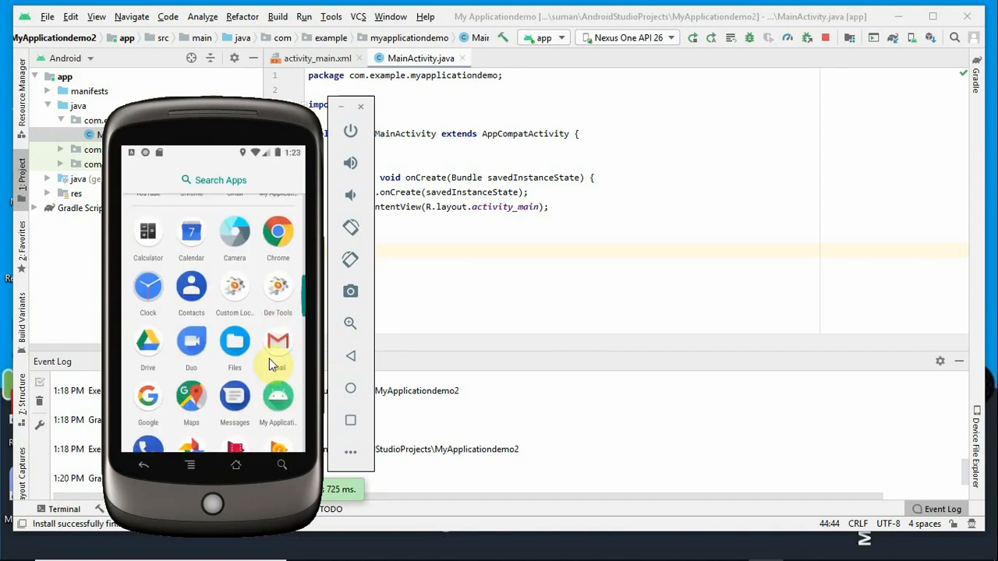
{"action": "scroll", "coordinate": [276, 370], "scroll_direction": "down", "scroll_amount": 1}
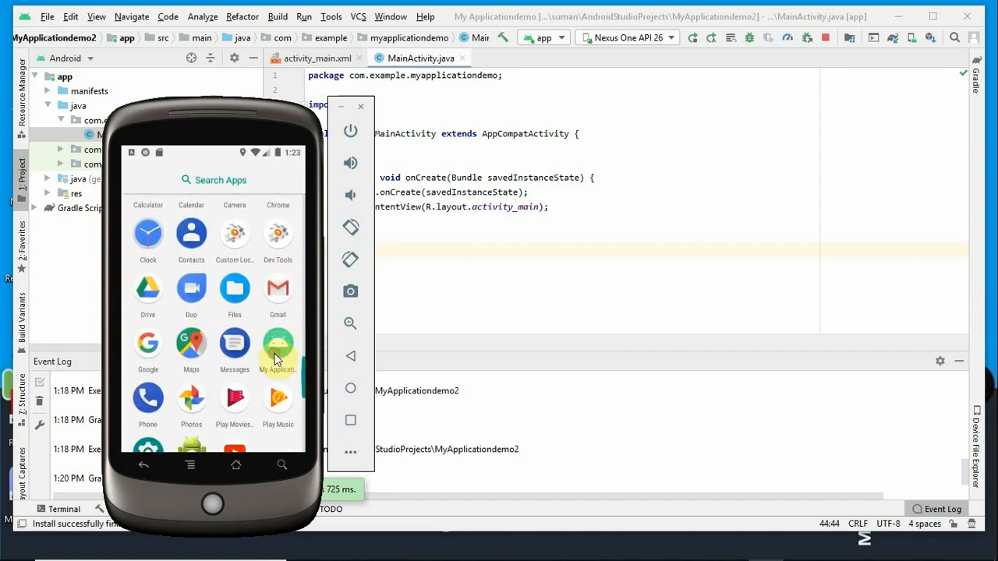
{"action": "left_click", "coordinate": [276, 355]}
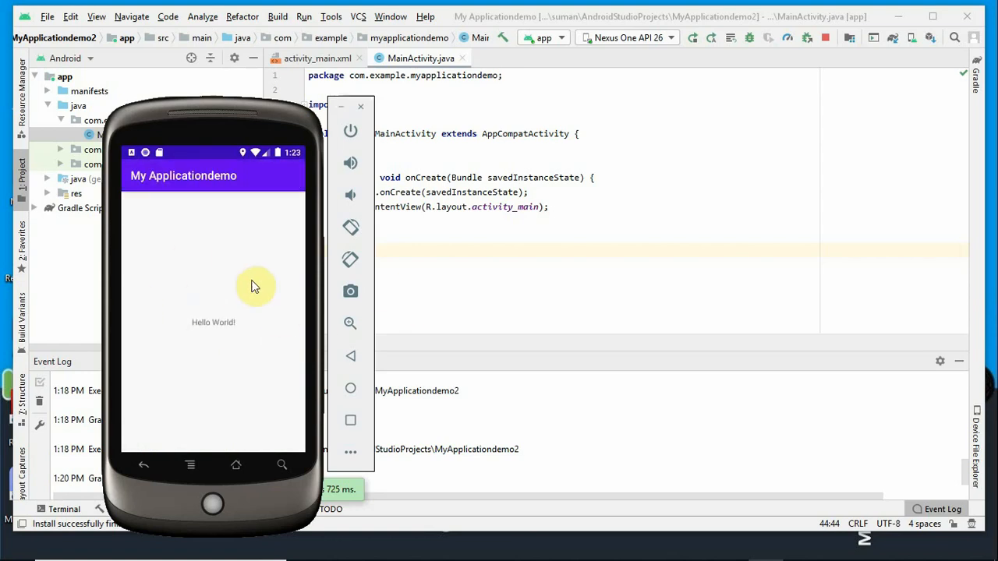
Minimise the emulator and stop the running app
{"action": "left_click", "coordinate": [145, 465]}
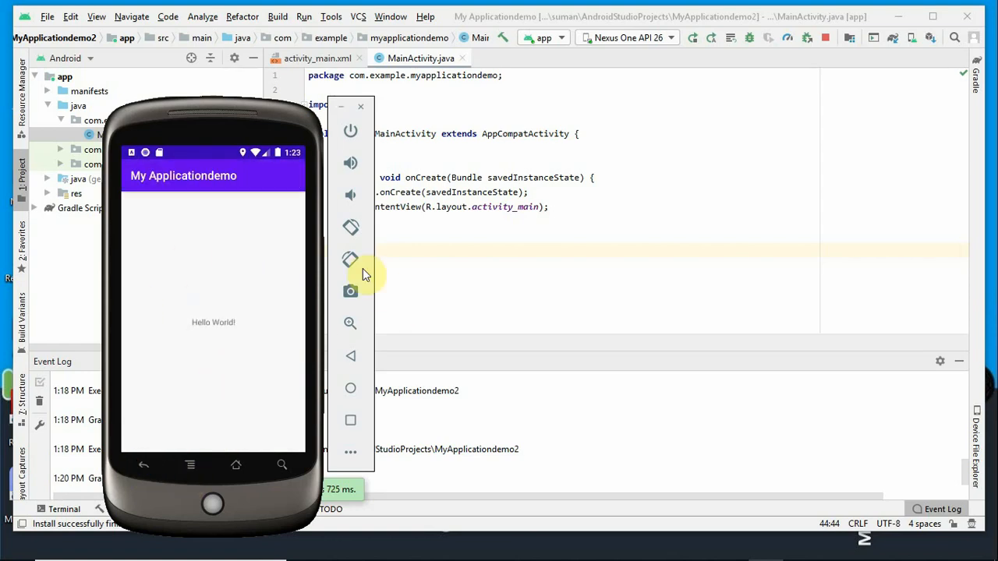
{"action": "left_click", "coordinate": [344, 107]}
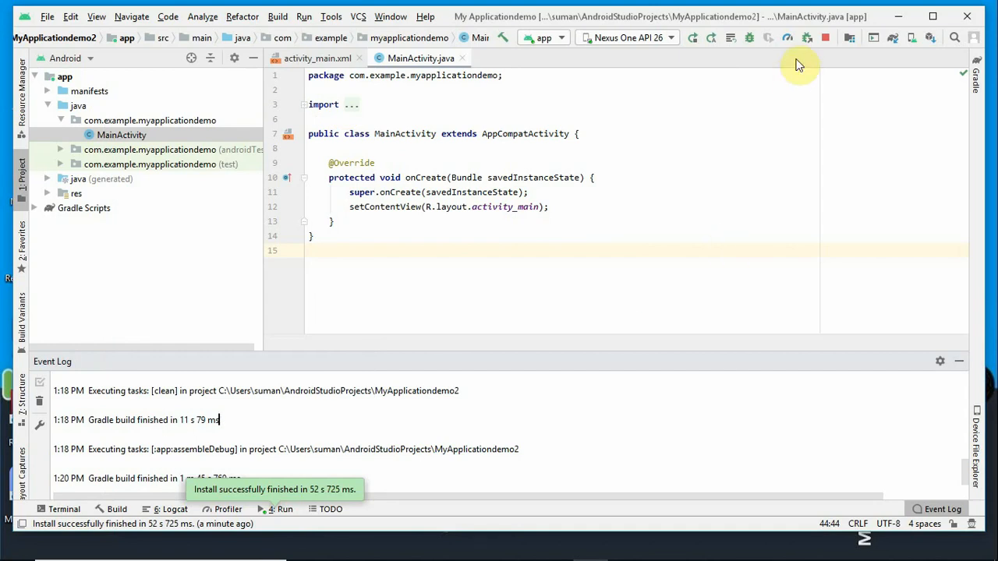
{"action": "left_click", "coordinate": [826, 38]}
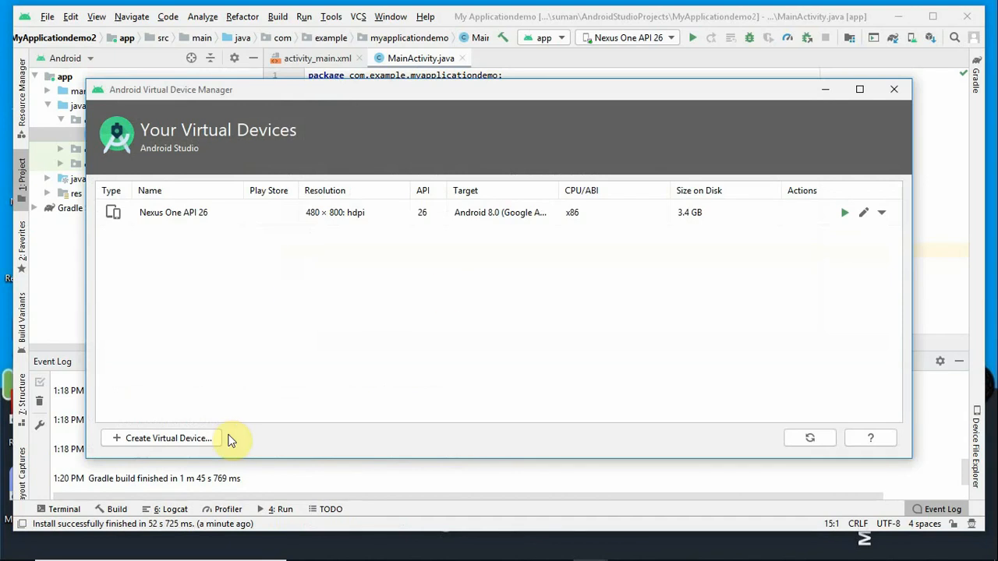
Start creating another virtual device, look through the device categories and choose the Pixel 2 XL phone definition
{"action": "left_click", "coordinate": [190, 438]}
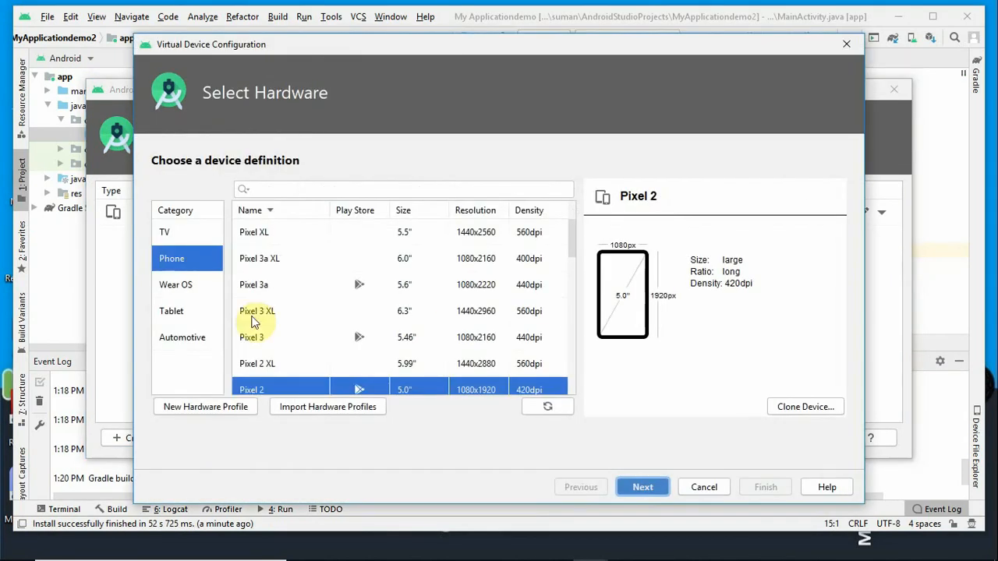
{"action": "left_click", "coordinate": [168, 236]}
{"action": "left_click", "coordinate": [184, 282]}
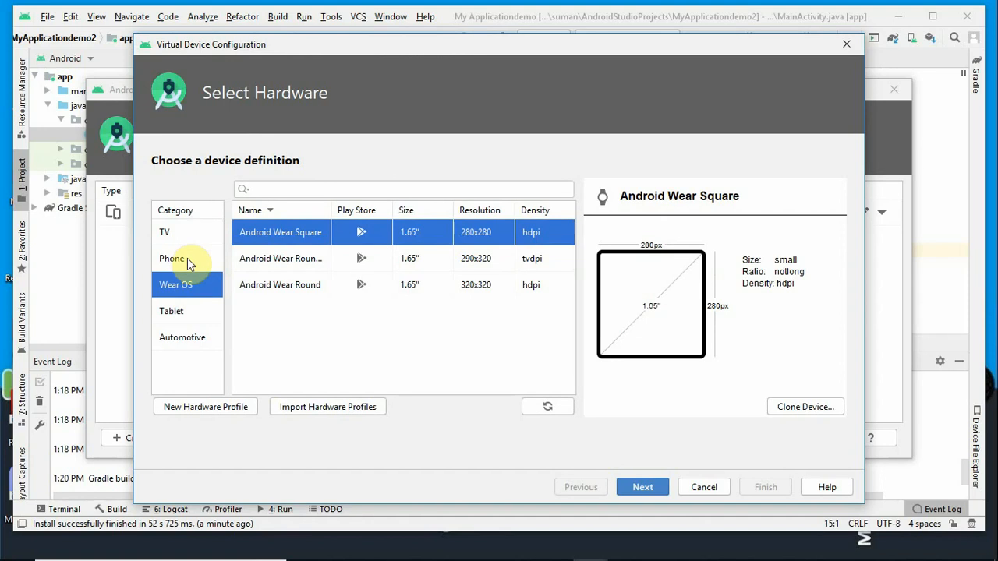
{"action": "left_click", "coordinate": [187, 258]}
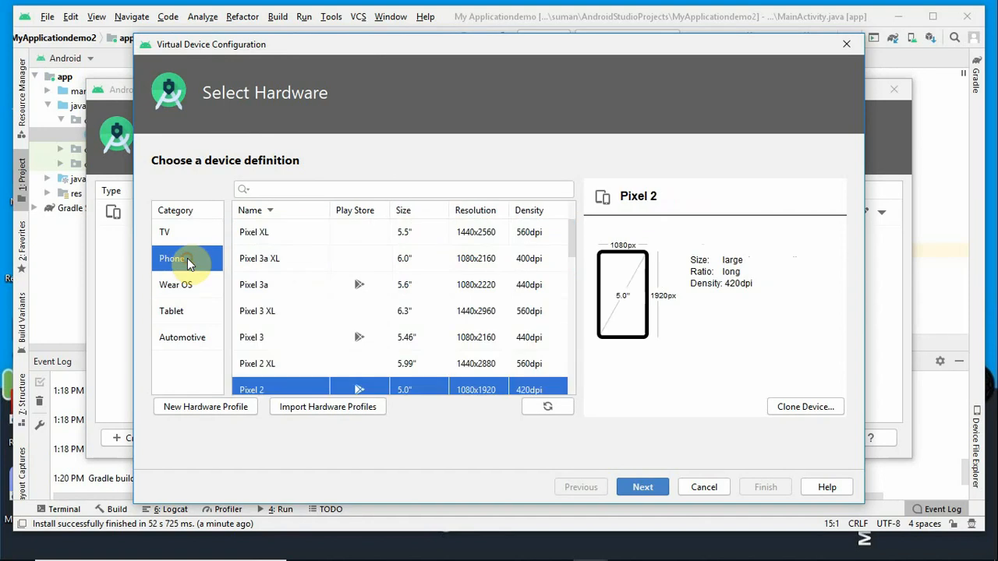
{"action": "left_click", "coordinate": [290, 338]}
{"action": "left_click", "coordinate": [322, 361]}
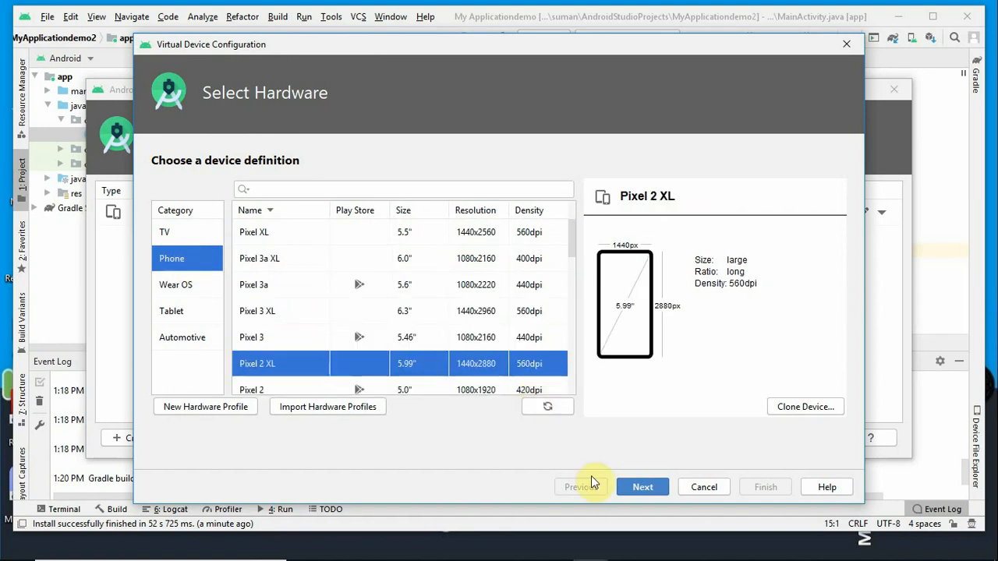
{"action": "key", "text": "Return"}
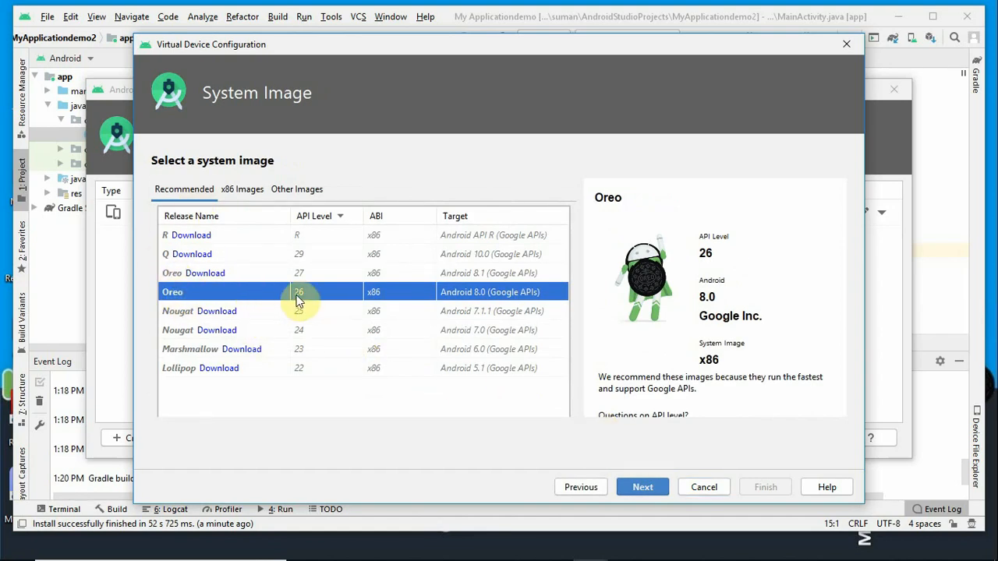
Compare the Nougat API 25 and Oreo API 26 system images, continue with Oreo to the configuration, and cancel the device creation
{"action": "left_click", "coordinate": [189, 311]}
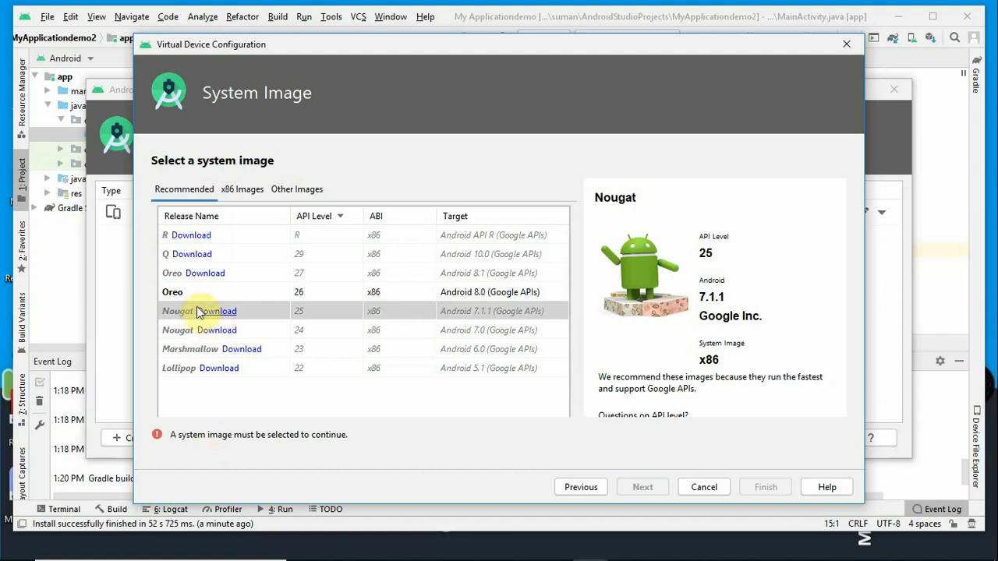
{"action": "left_click", "coordinate": [178, 291]}
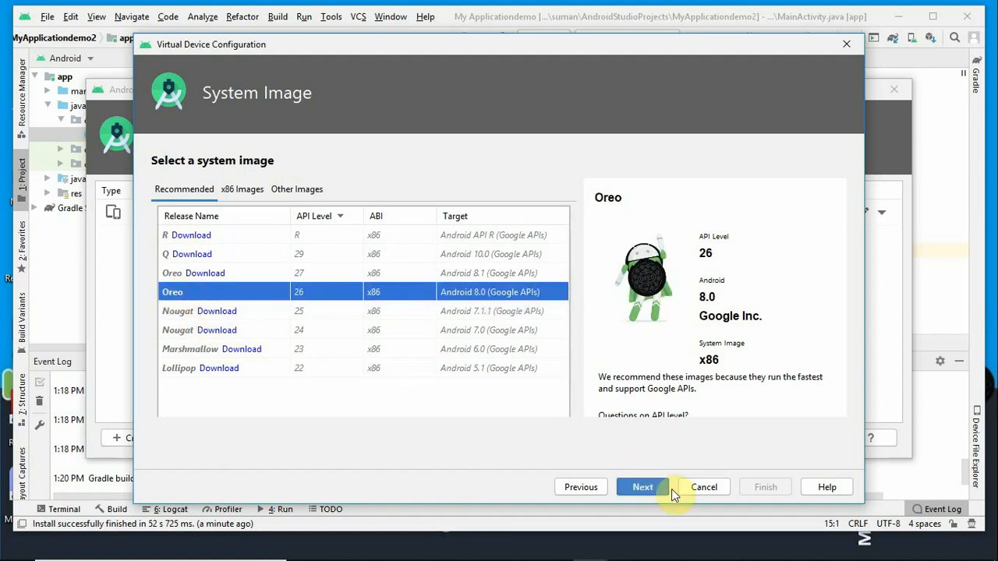
{"action": "left_click", "coordinate": [644, 487]}
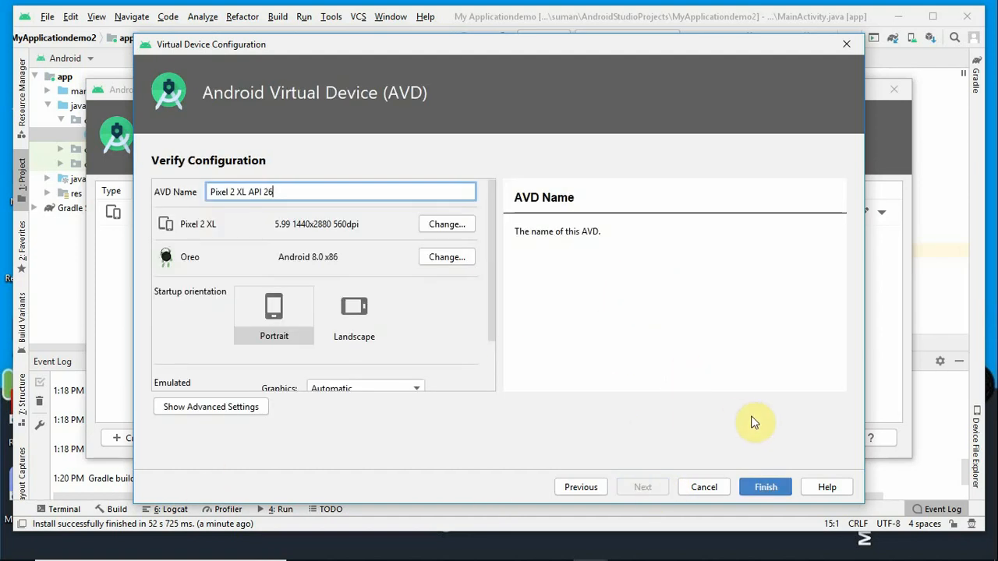
{"action": "left_click", "coordinate": [705, 487]}
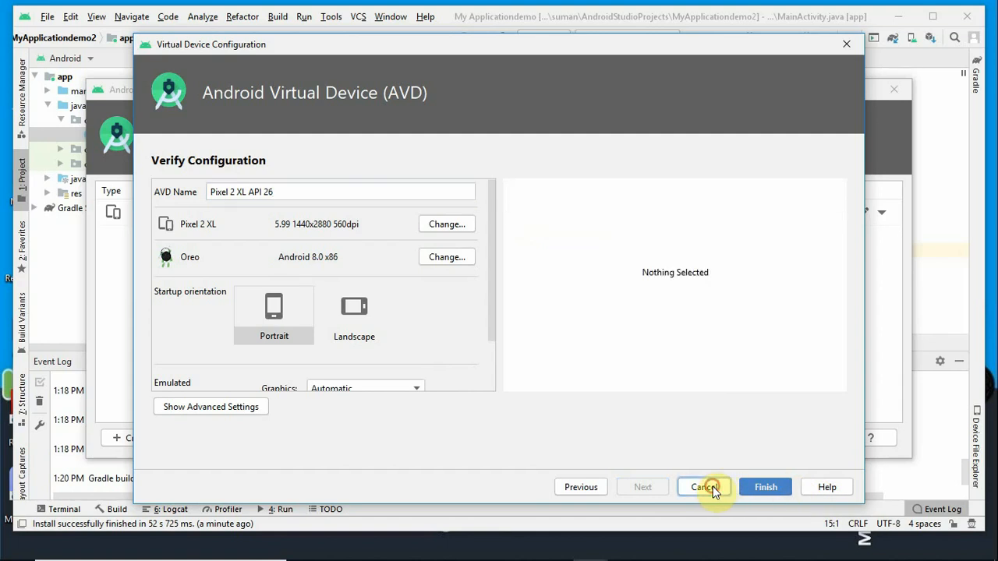
Close the Android Virtual Device Manager and minimise the IDE window
{"action": "left_click", "coordinate": [894, 89]}
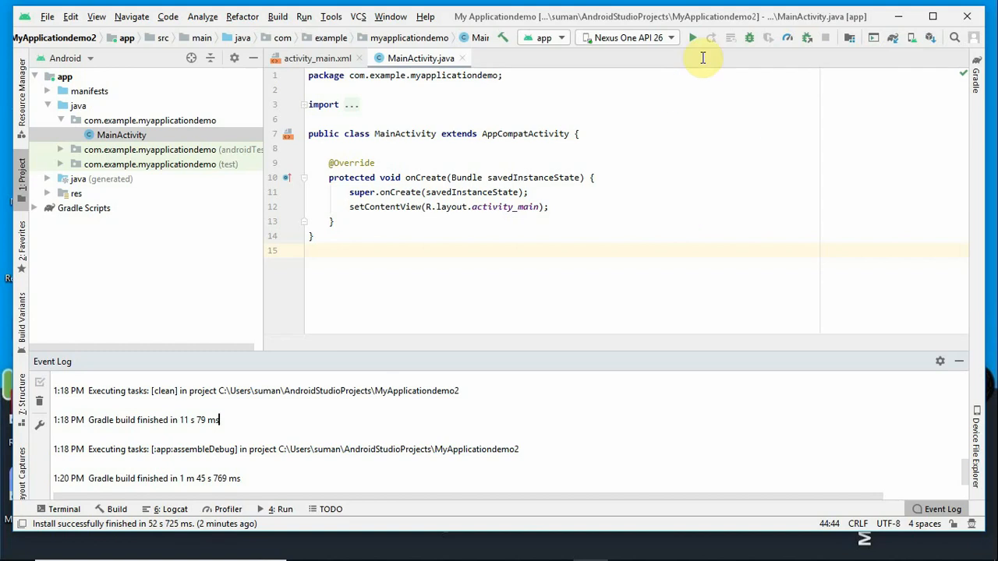
{"action": "left_click", "coordinate": [893, 17]}
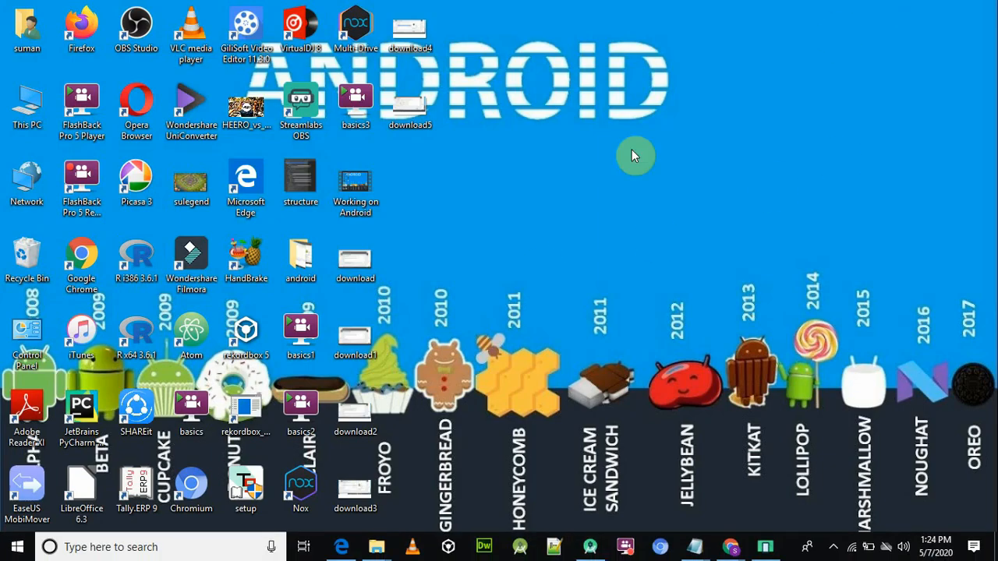